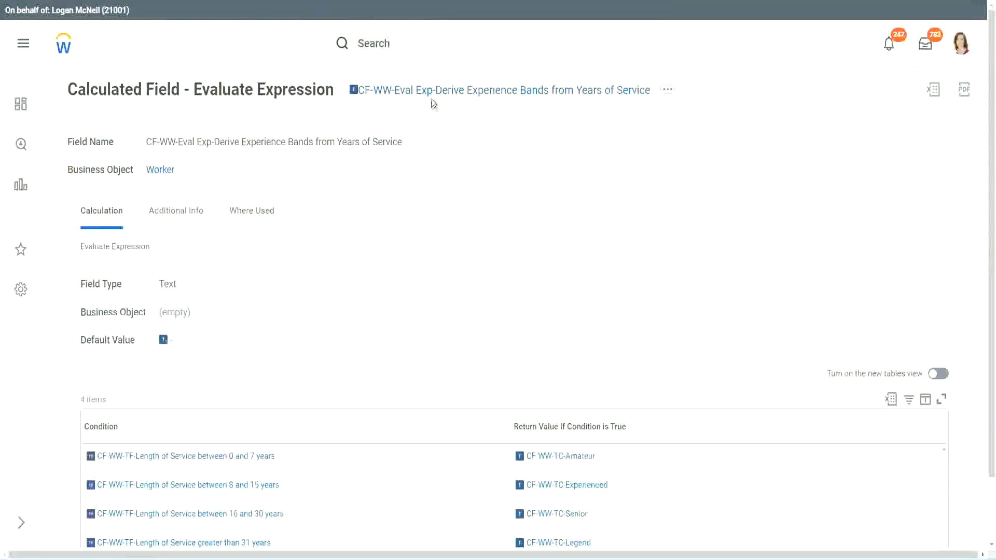
# Search for "create calc field" and open the Create Calculated Field task.
pyautogui.rightClick(436, 92)
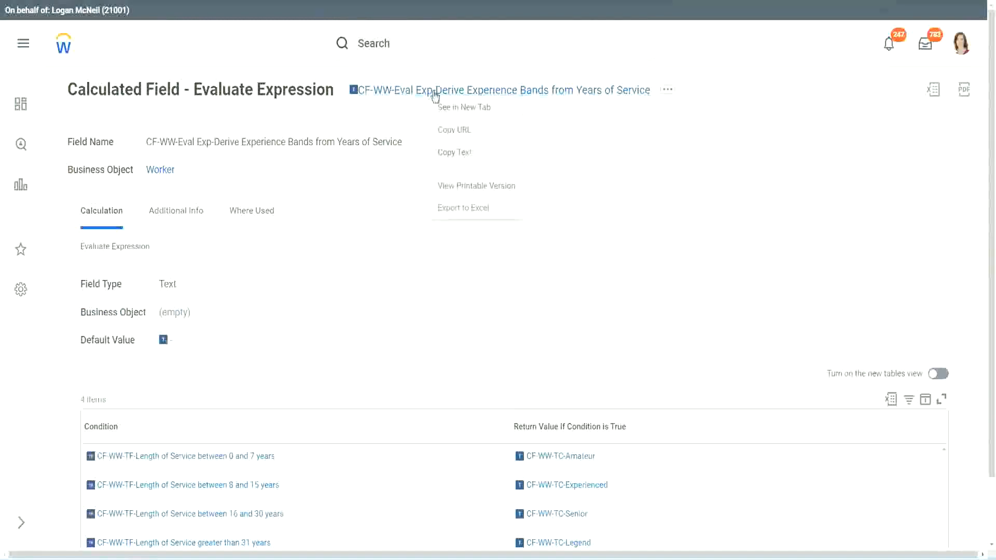
pyautogui.click(417, 46)
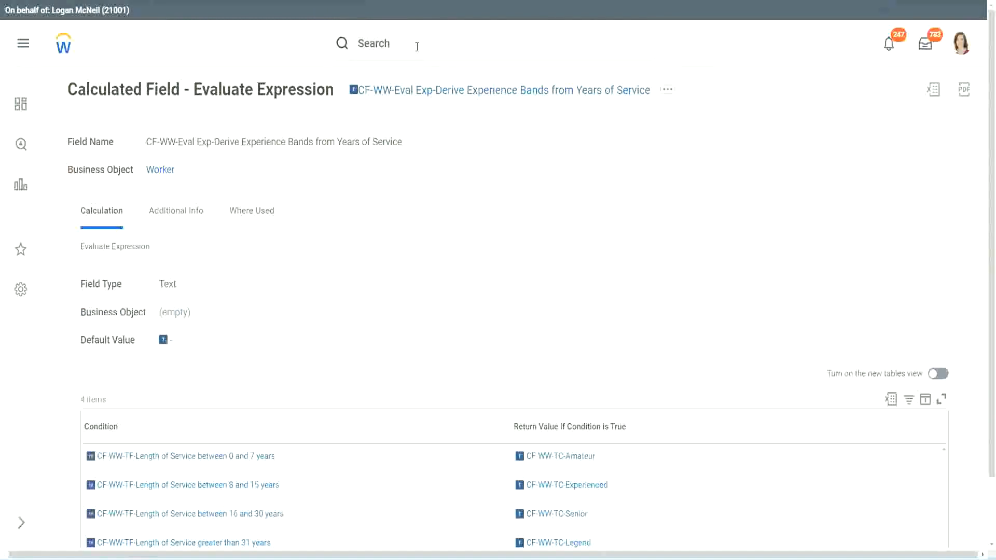
pyautogui.click(417, 47)
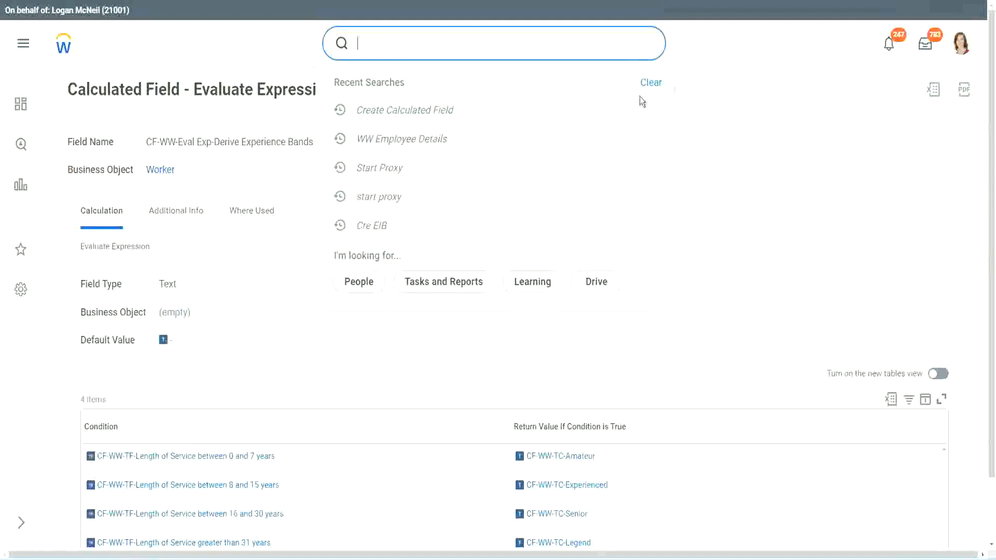
pyautogui.click(640, 96)
pyautogui.click(394, 38)
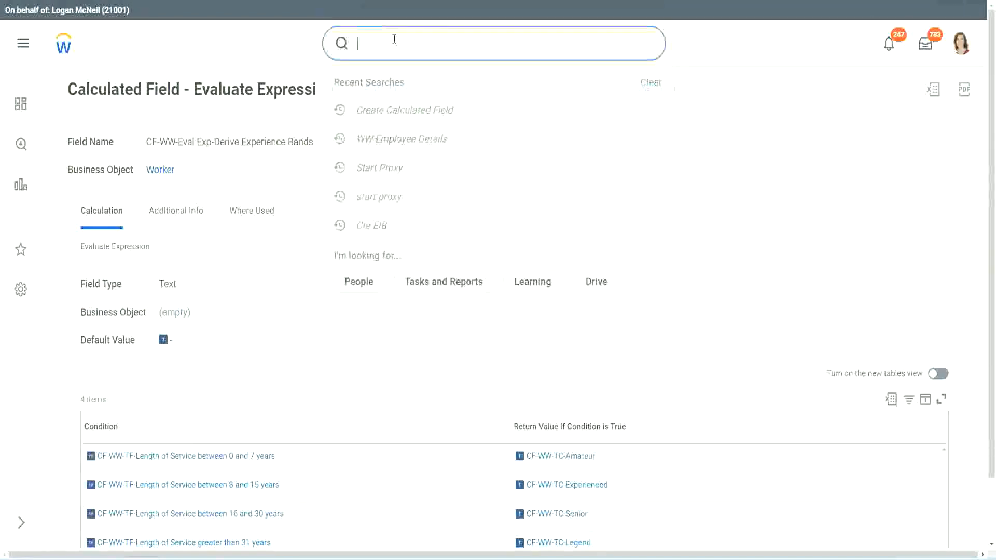
pyautogui.write('create calc')
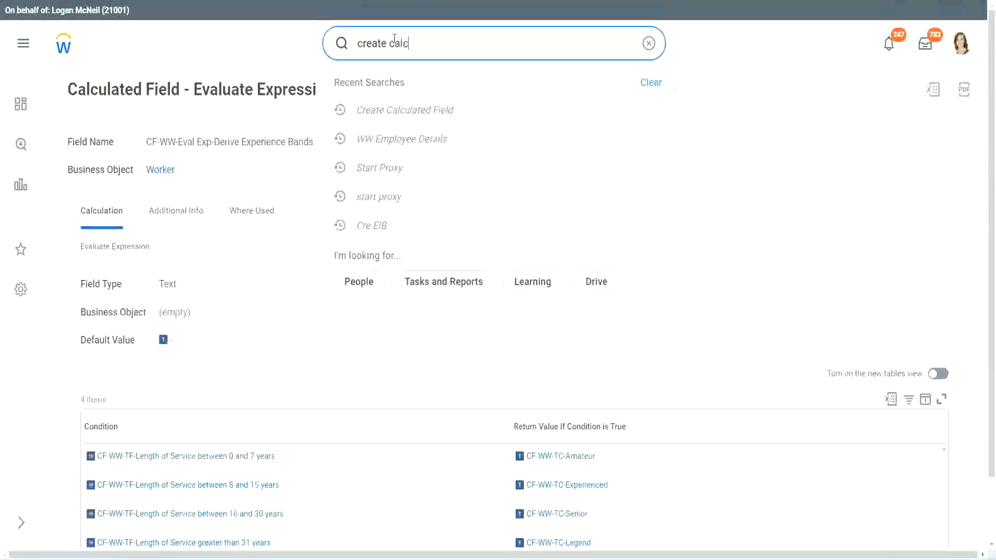
pyautogui.write(' field')
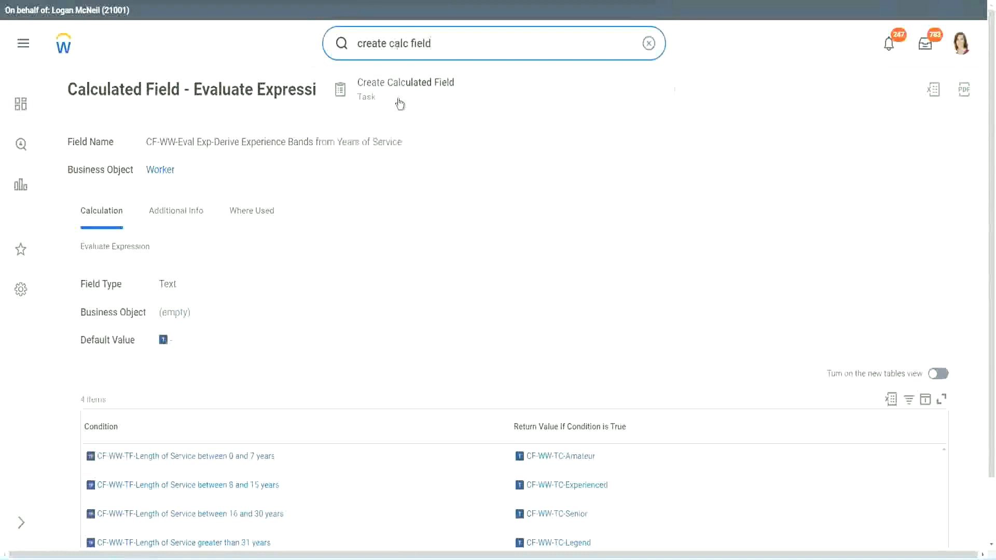
pyautogui.click(413, 95)
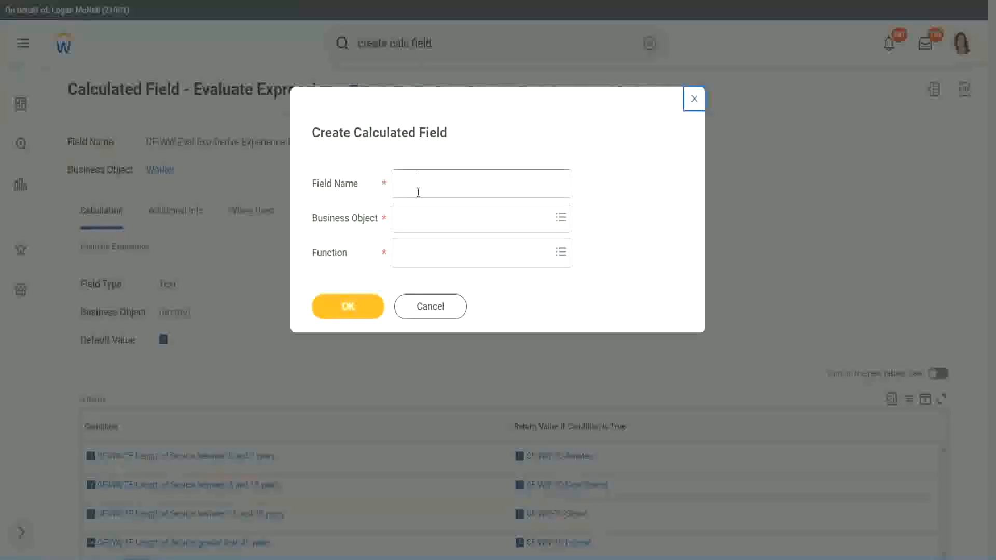
# Name the new calculated field "CF-WW-LRB-Identify Experience Bands from years of Service".
pyautogui.click(419, 185)
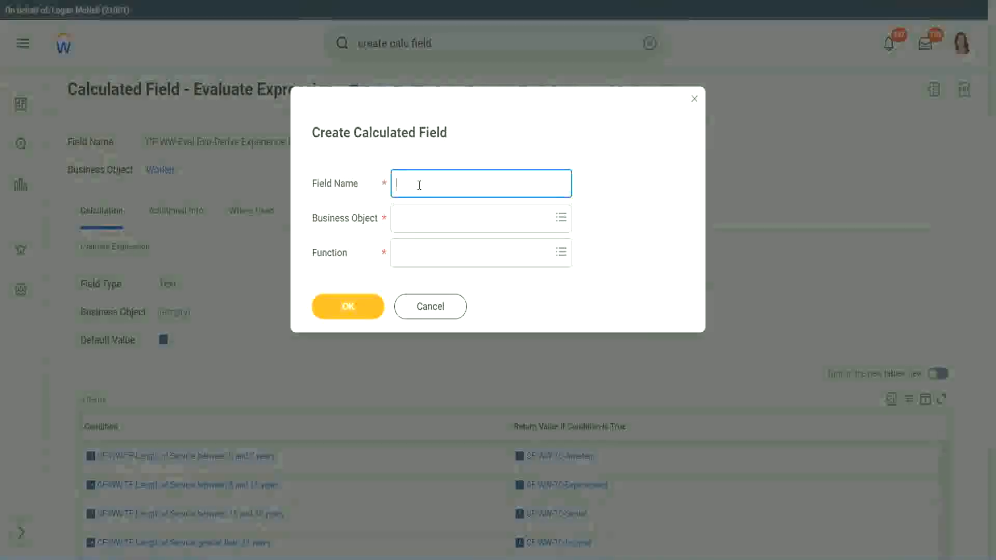
pyautogui.write('CF')
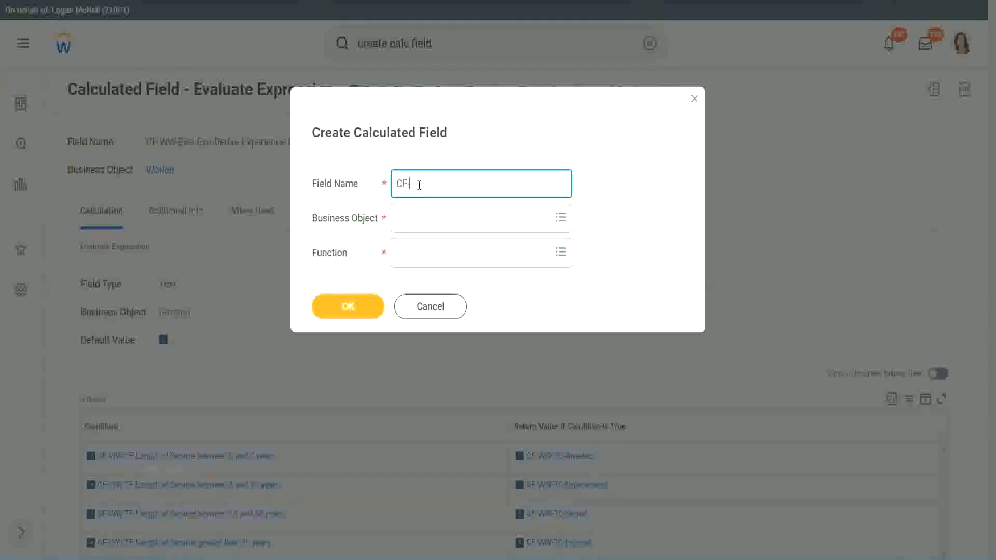
pyautogui.write('-')
pyautogui.write('WW-I')
pyautogui.write('RB')
pyautogui.write('-')
pyautogui.write('Ident')
pyautogui.write('ify Exe')
pyautogui.press('BackSpace')
pyautogui.write('periende')
pyautogui.press('BackSpace')
pyautogui.press('BackSpace')
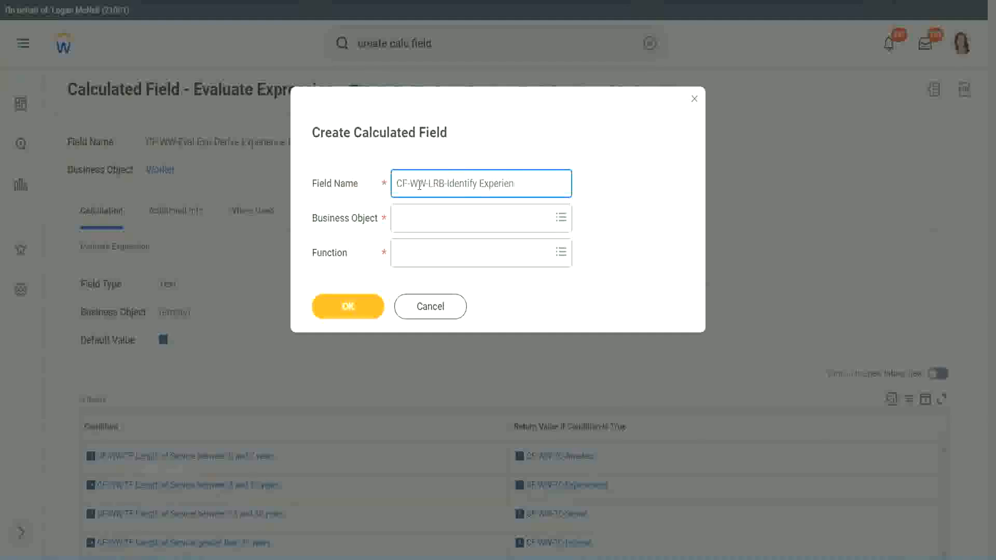
pyautogui.write('ce Bands from years of Service')
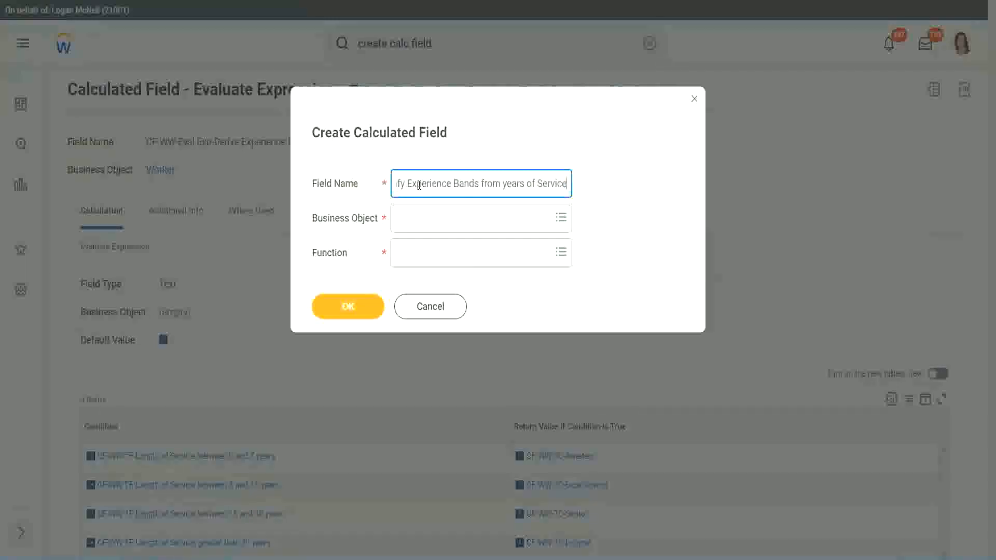
pyautogui.press('Tab')
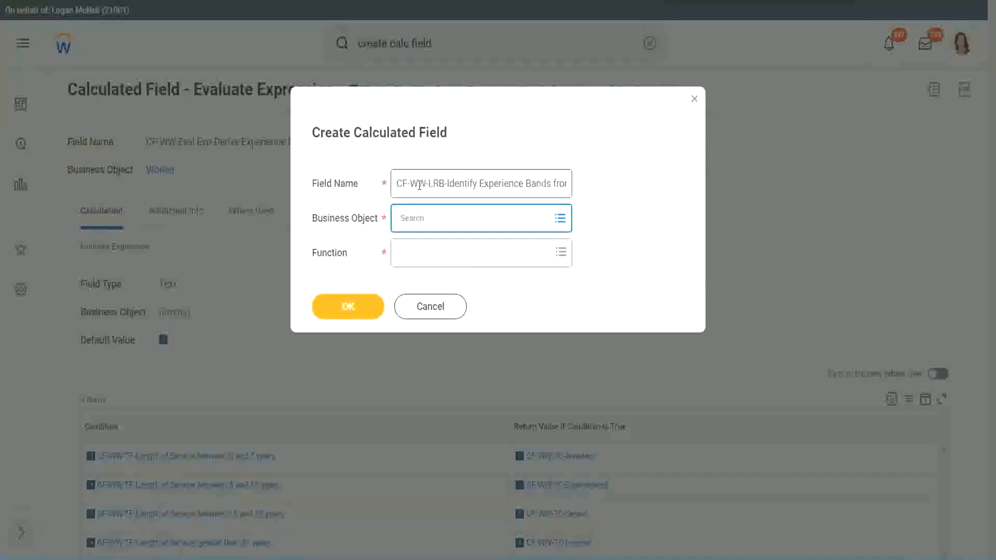
# Set the business object to Worker and the function to Lookup Range Band, and confirm the new calculated field.
pyautogui.write('worker')
pyautogui.press('Return')
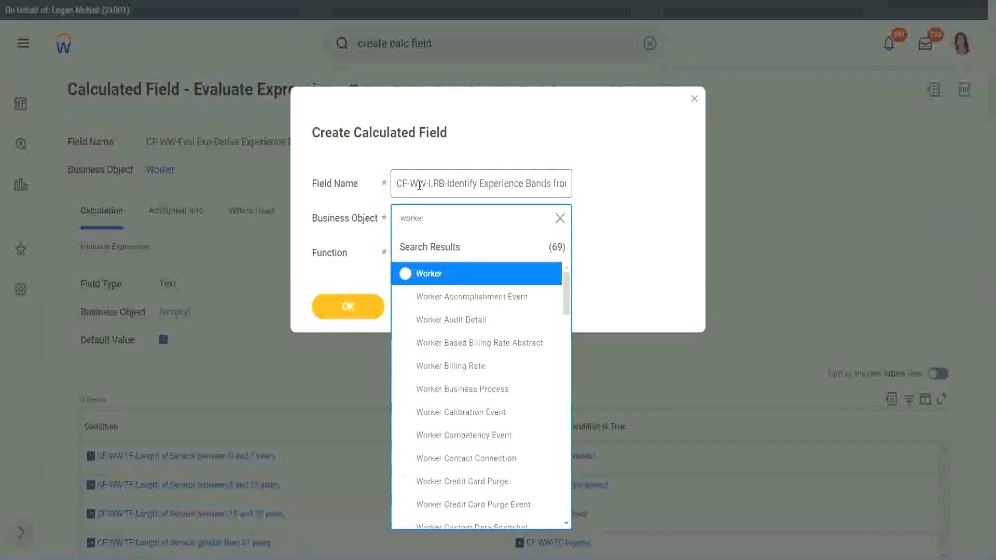
pyautogui.press('Return')
pyautogui.press('Tab')
pyautogui.write('l')
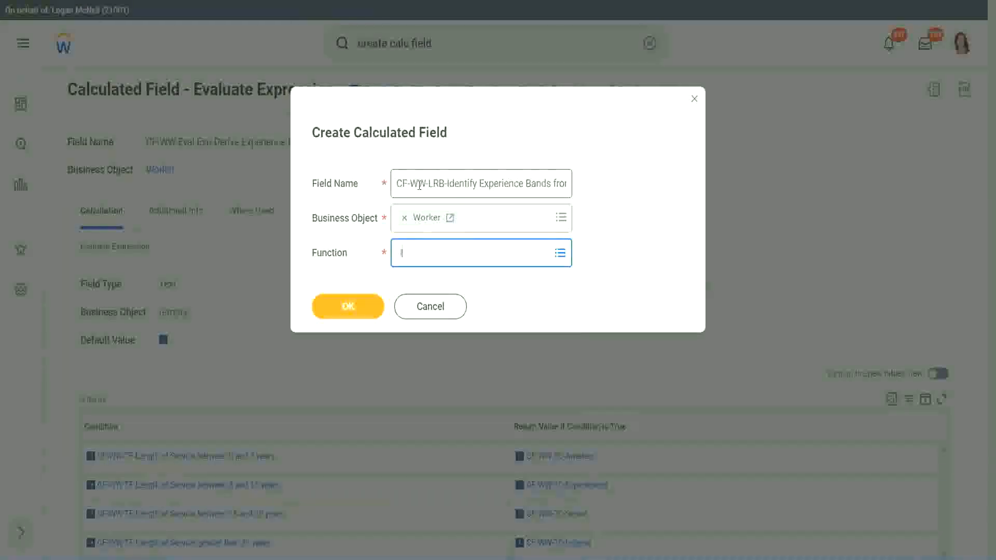
pyautogui.write('rb')
pyautogui.press('Return')
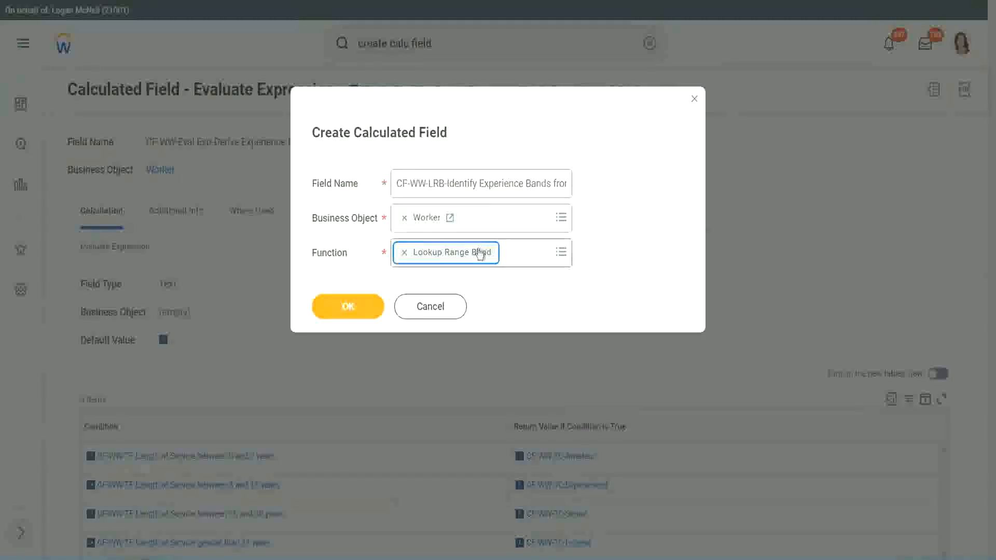
pyautogui.click(356, 309)
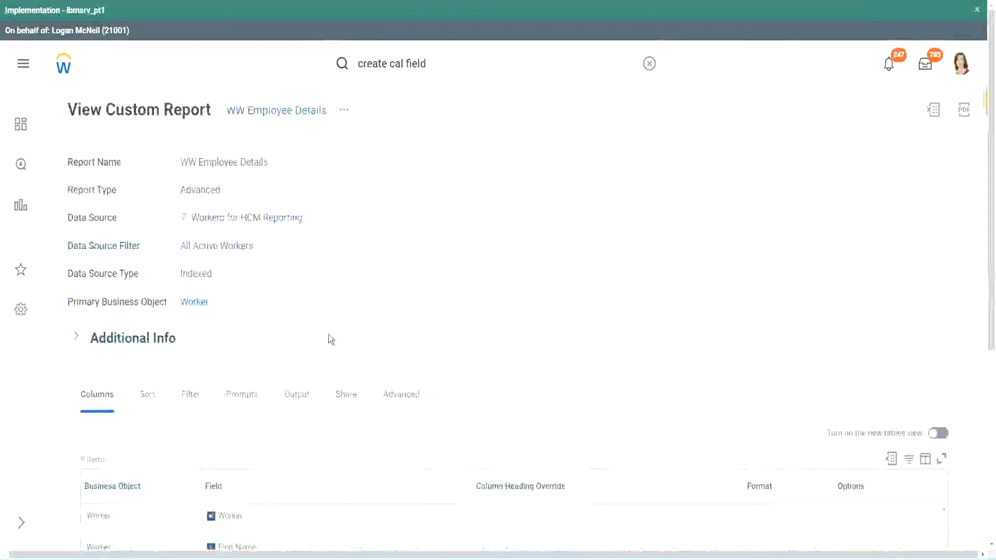
# Copy the "CF-WW-Convert Text To Number-Number of Years from Length of Service" field name from the WW Employee Details report and use it as the source field.
pyautogui.scroll(-6, 327, 374)
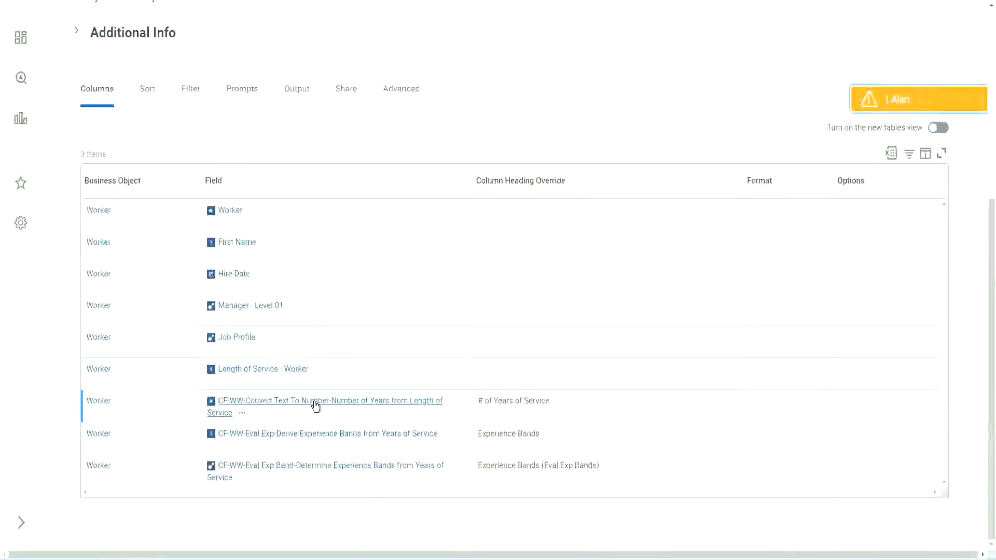
pyautogui.rightClick(316, 406)
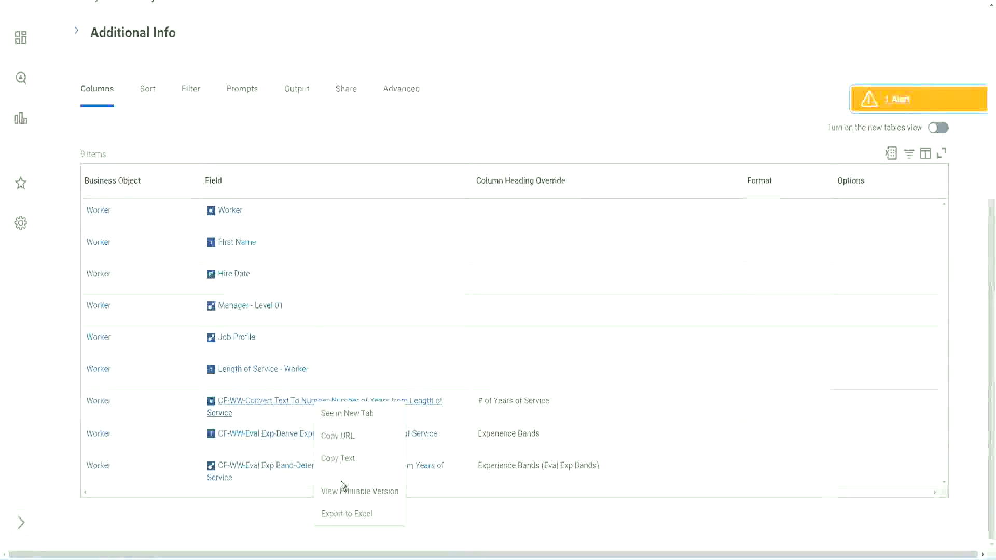
pyautogui.click(453, 1)
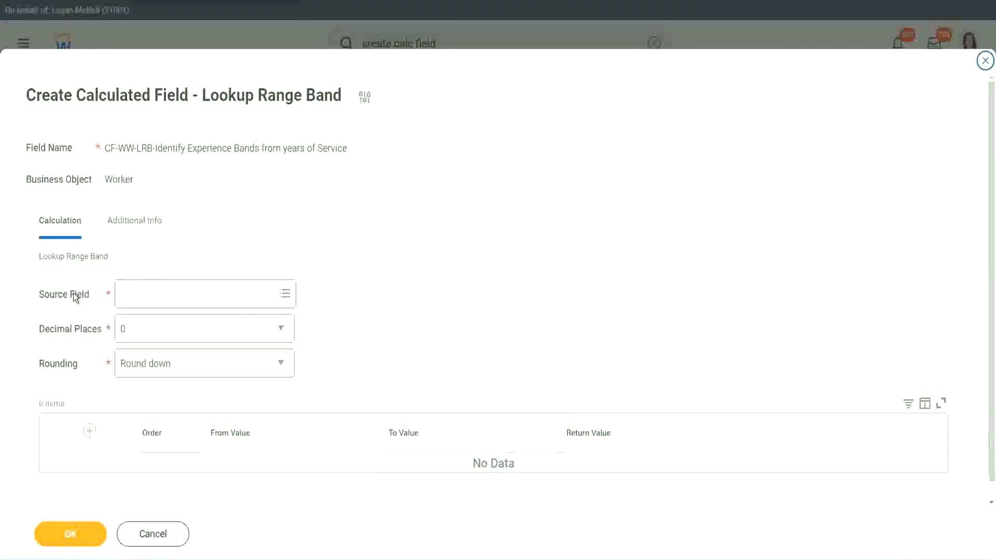
pyautogui.click(155, 295)
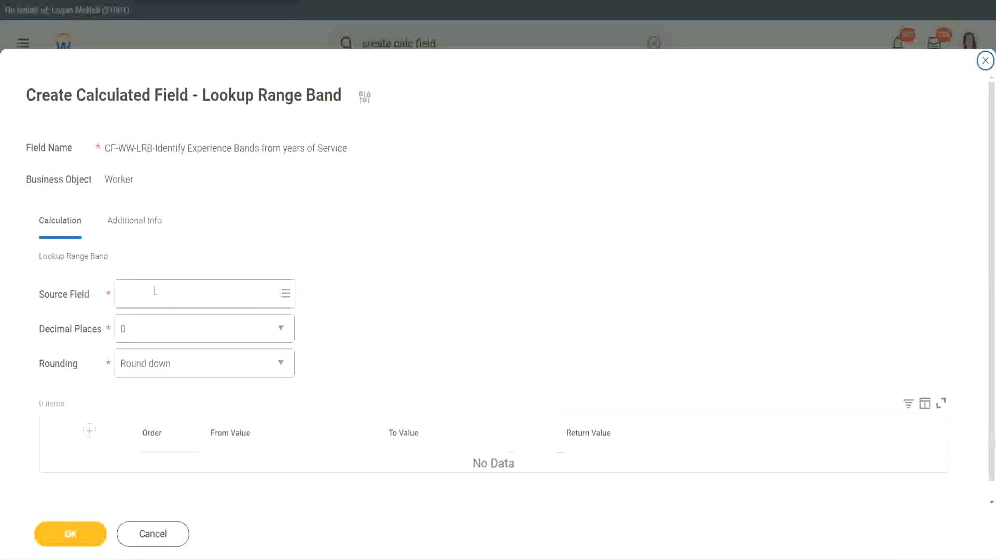
pyautogui.hotkey('ctrl', 'v')
pyautogui.press('Return')
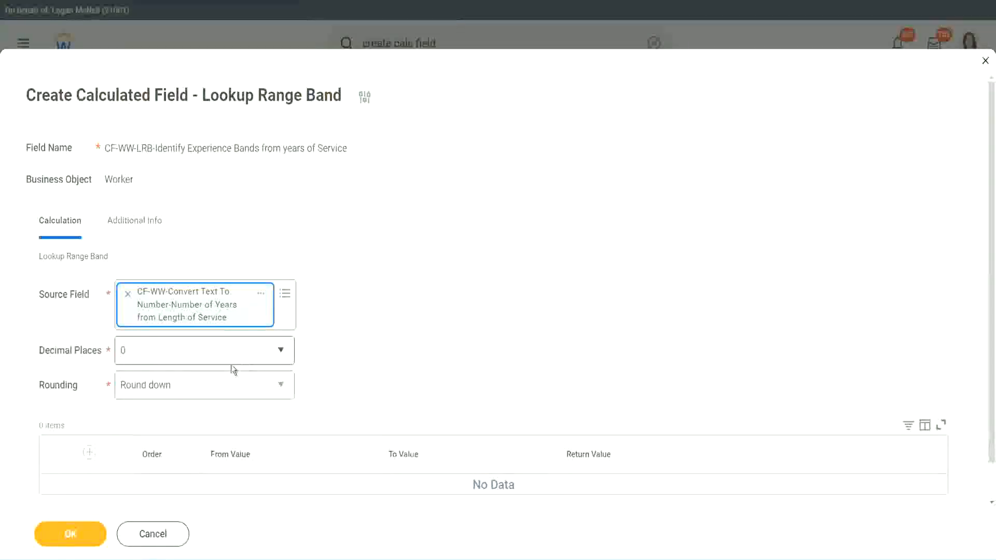
# Review the decimal places options, keeping 0, and set the rounding to Round.
pyautogui.click(194, 356)
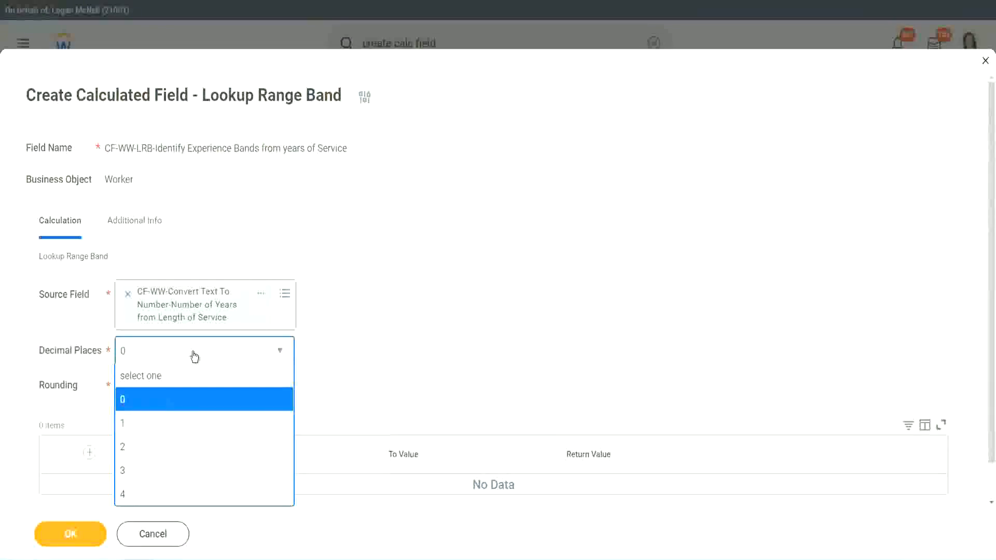
pyautogui.click(389, 344)
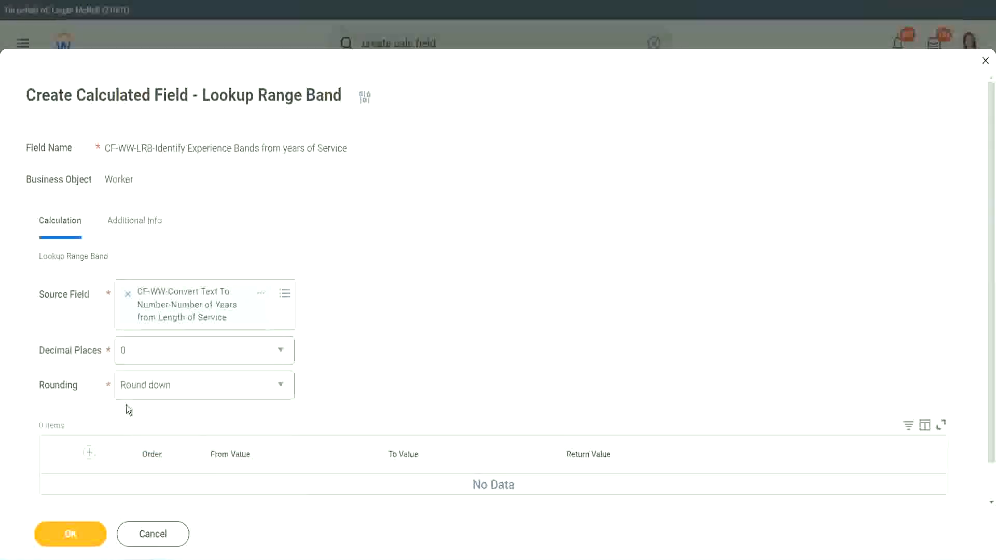
pyautogui.click(160, 389)
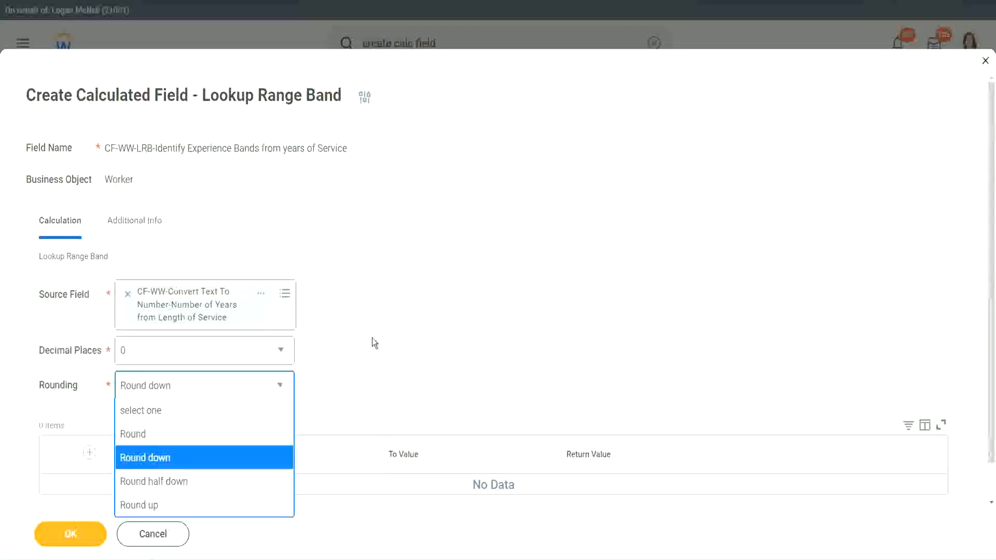
pyautogui.click(350, 382)
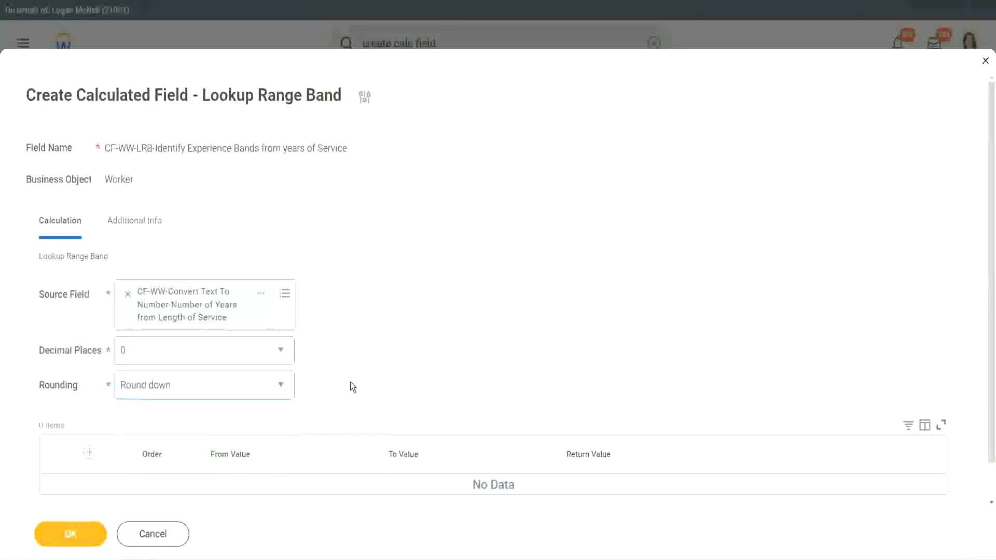
pyautogui.click(168, 384)
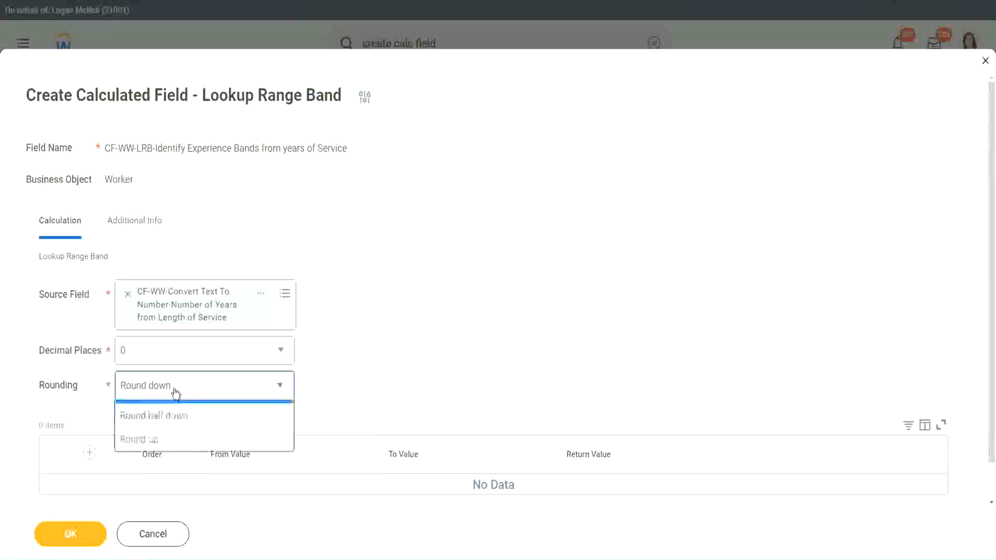
pyautogui.click(165, 435)
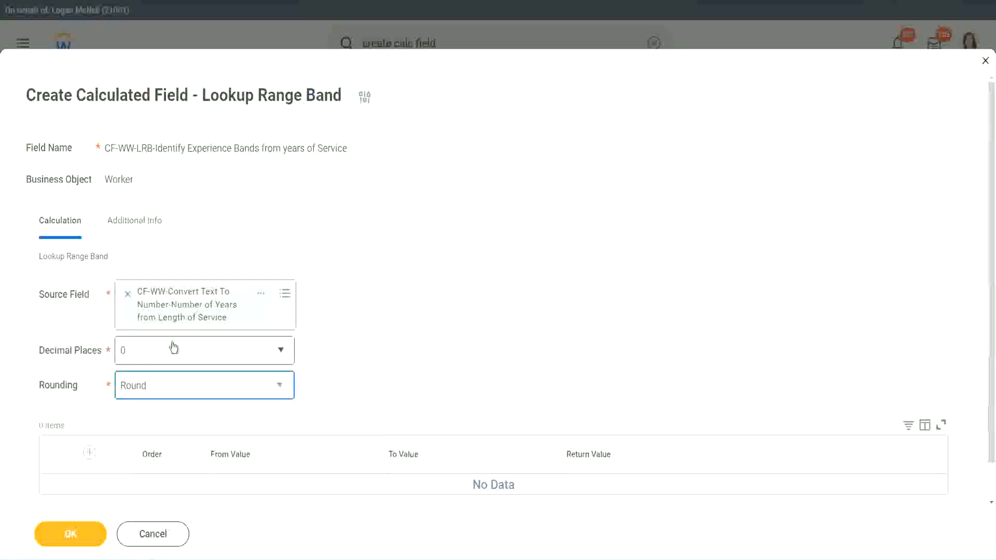
# Add a range row from 0 to 7 with the return value "Amateur".
pyautogui.click(91, 454)
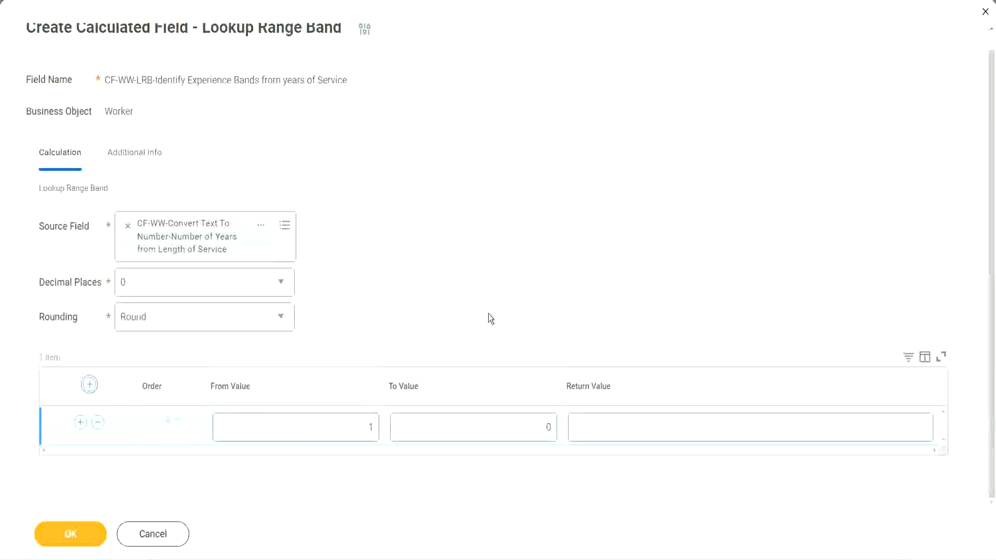
pyautogui.click(364, 430)
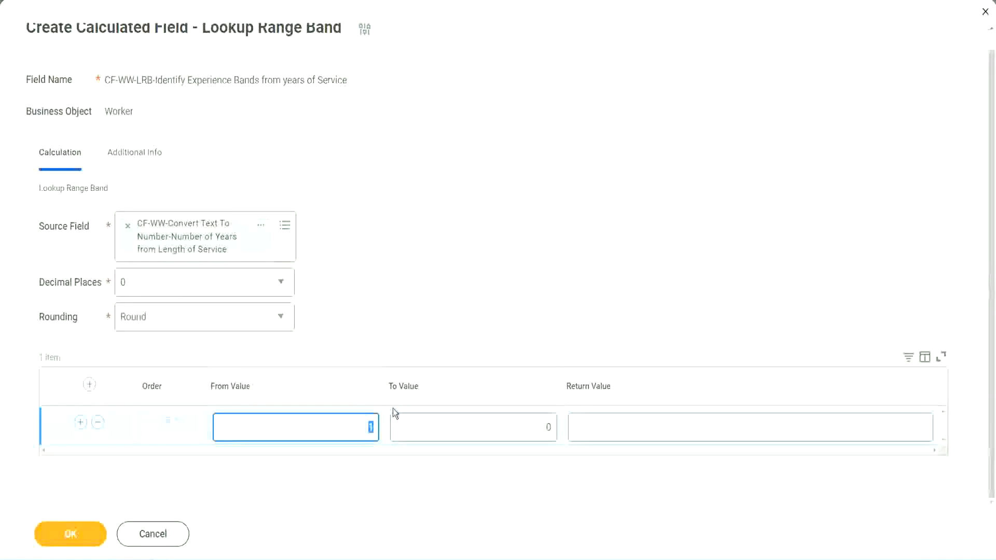
pyautogui.write('0')
pyautogui.press('Tab')
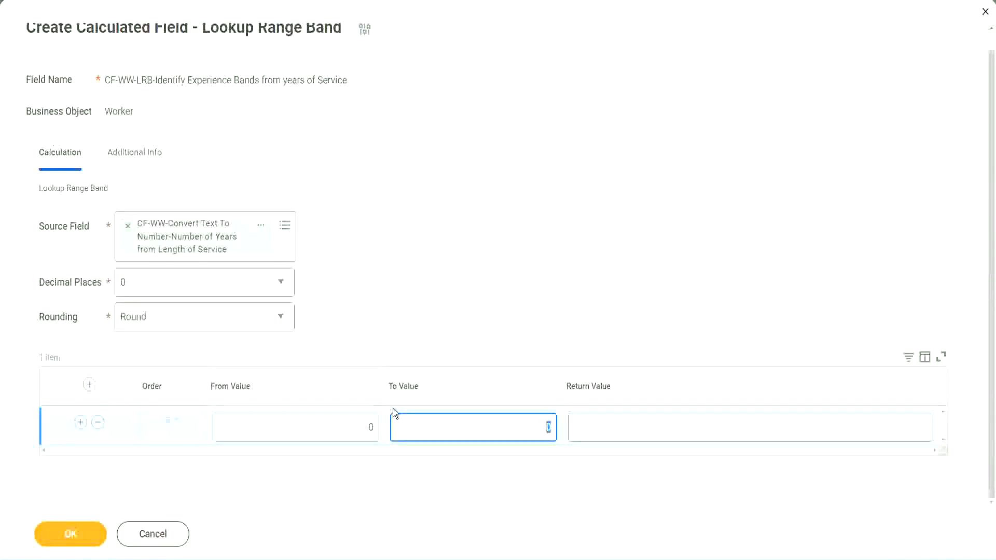
pyautogui.write('7')
pyautogui.press('Tab')
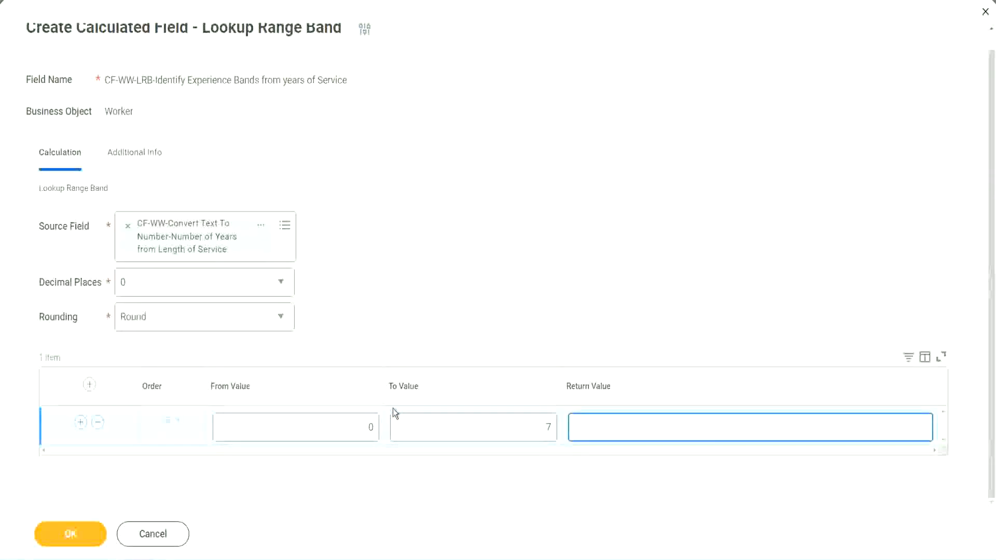
pyautogui.write('Amateur')
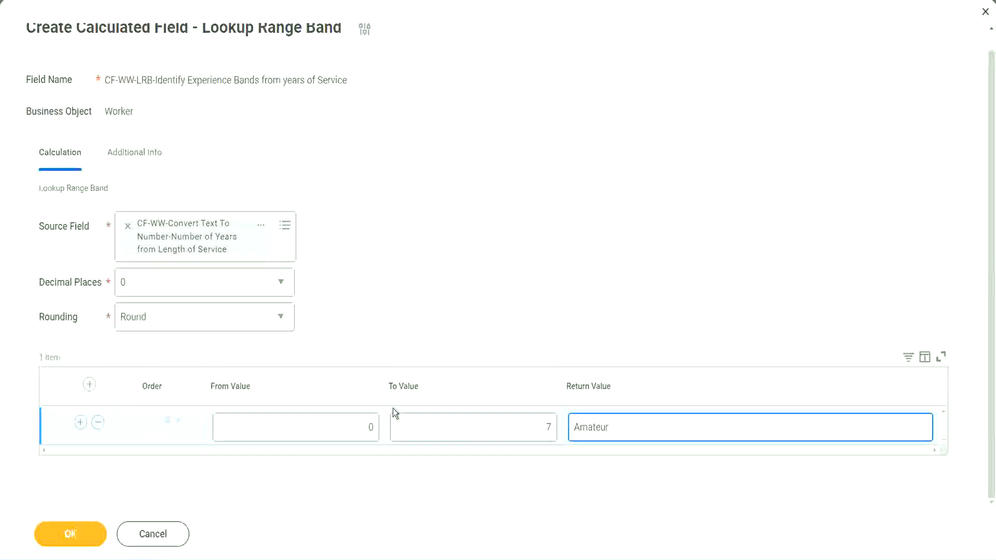
pyautogui.click(344, 436)
pyautogui.click(533, 418)
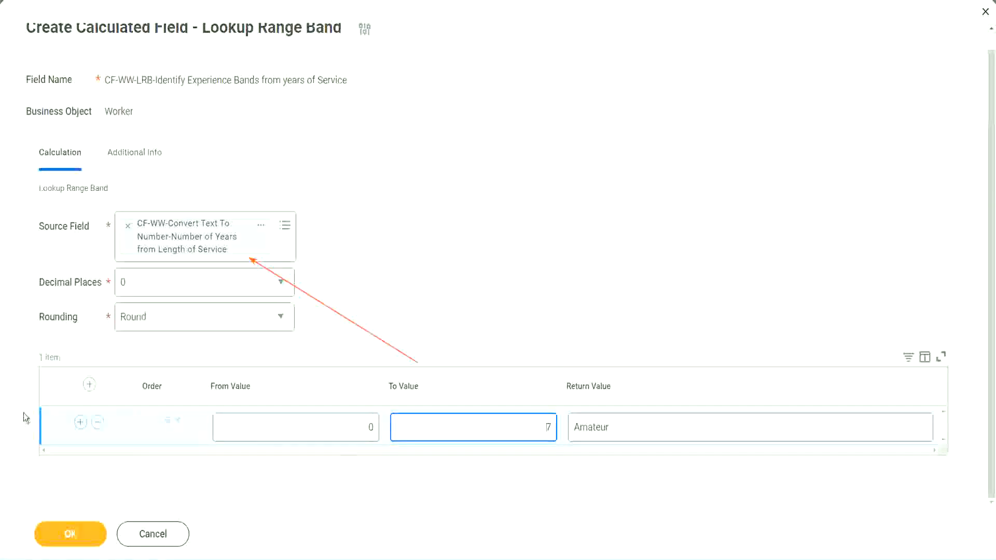
# Add a second range row from 8 to 15 with the return value "Experienced".
pyautogui.click(80, 423)
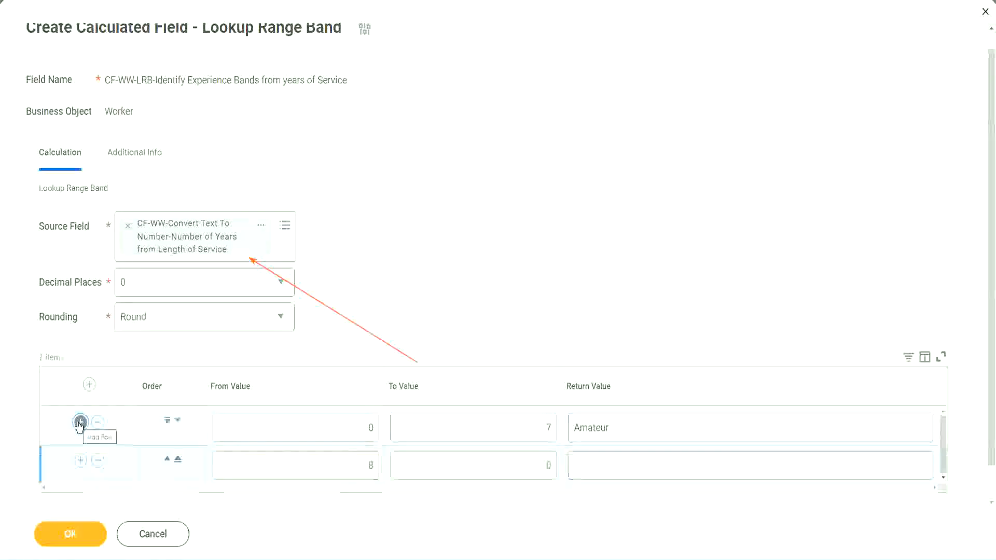
pyautogui.click(377, 466)
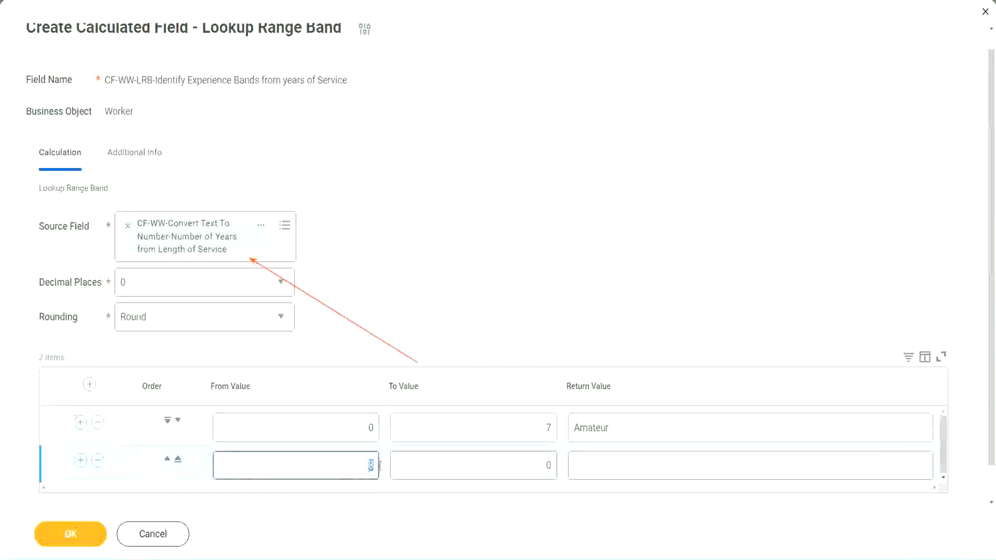
pyautogui.click(363, 428)
pyautogui.click(542, 431)
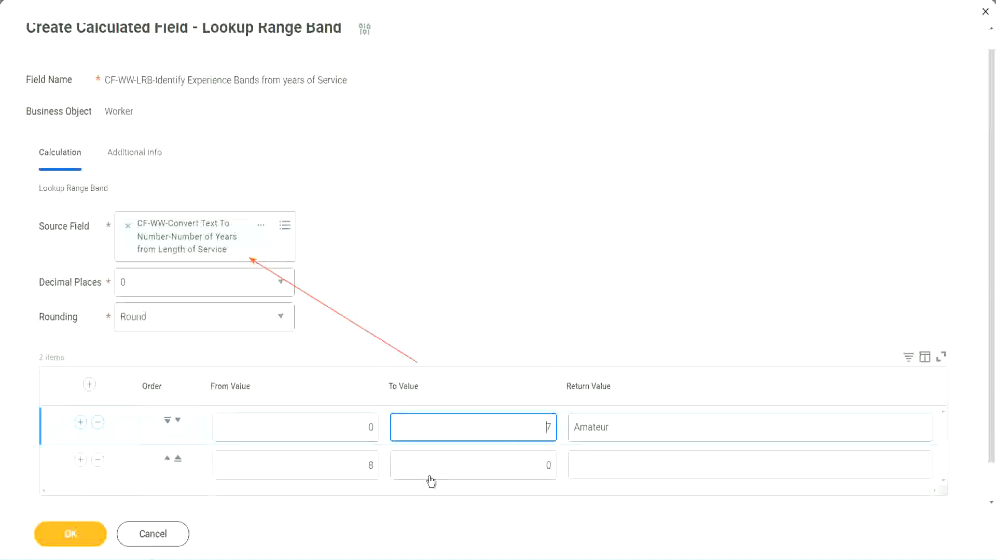
pyautogui.click(353, 465)
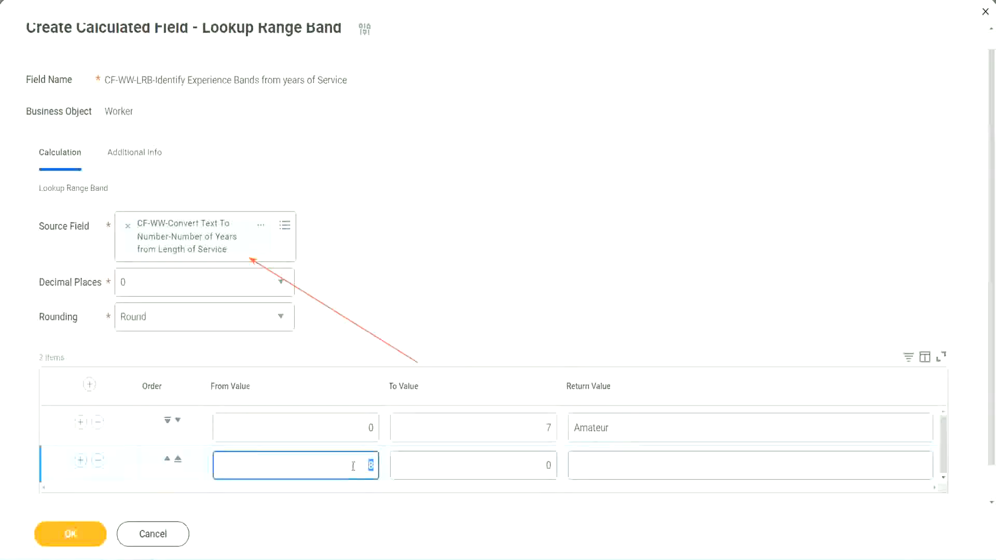
pyautogui.click(539, 465)
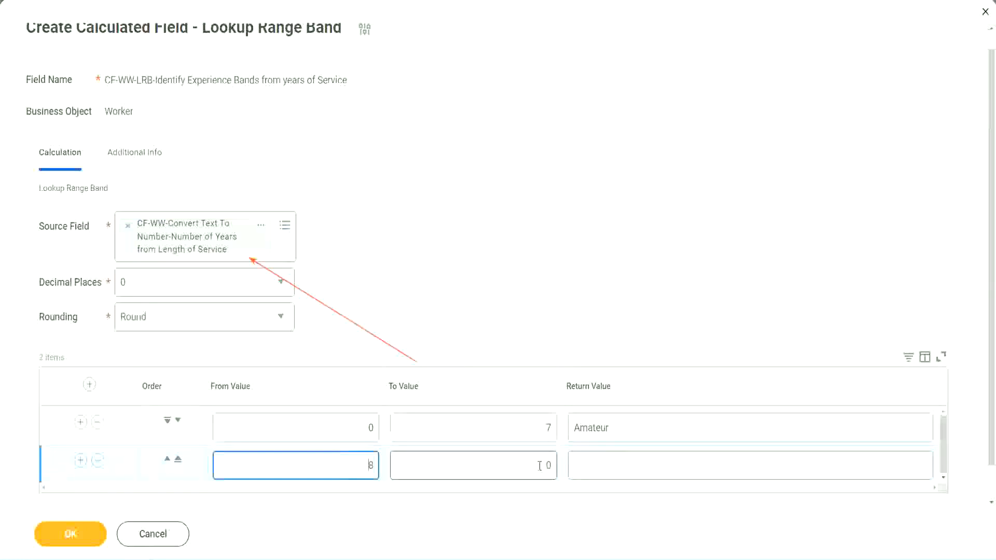
pyautogui.click(539, 466)
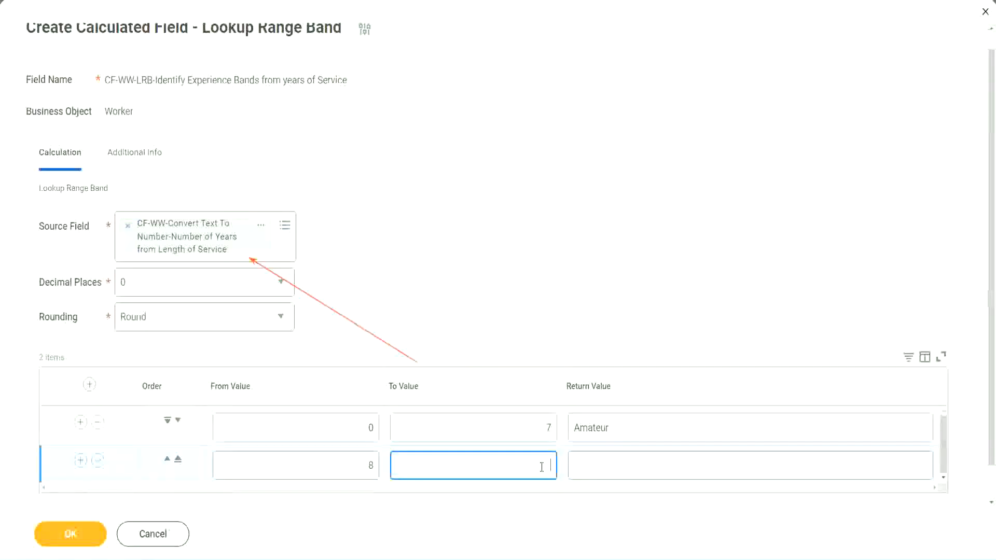
pyautogui.write('15')
pyautogui.click(614, 462)
pyautogui.write('Ex')
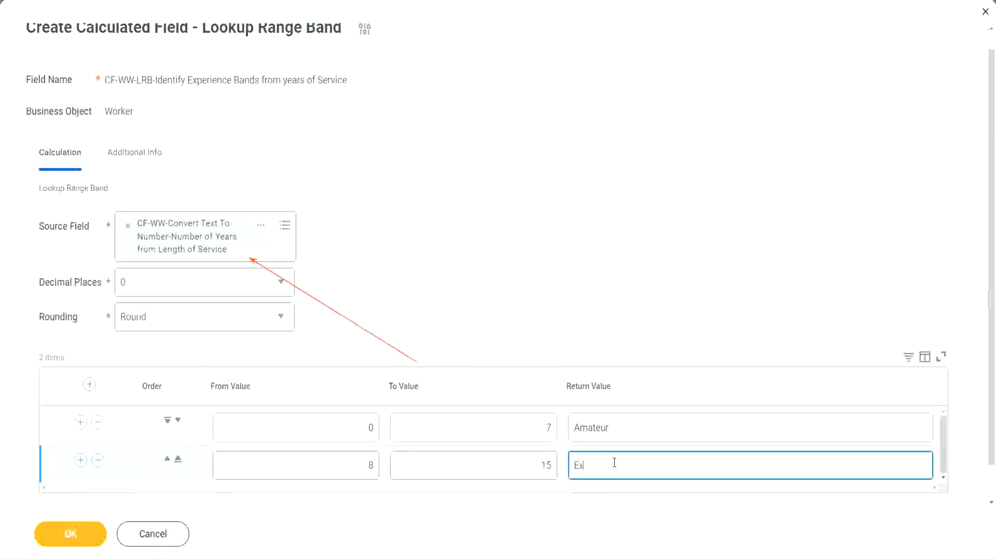
pyautogui.write('perienced')
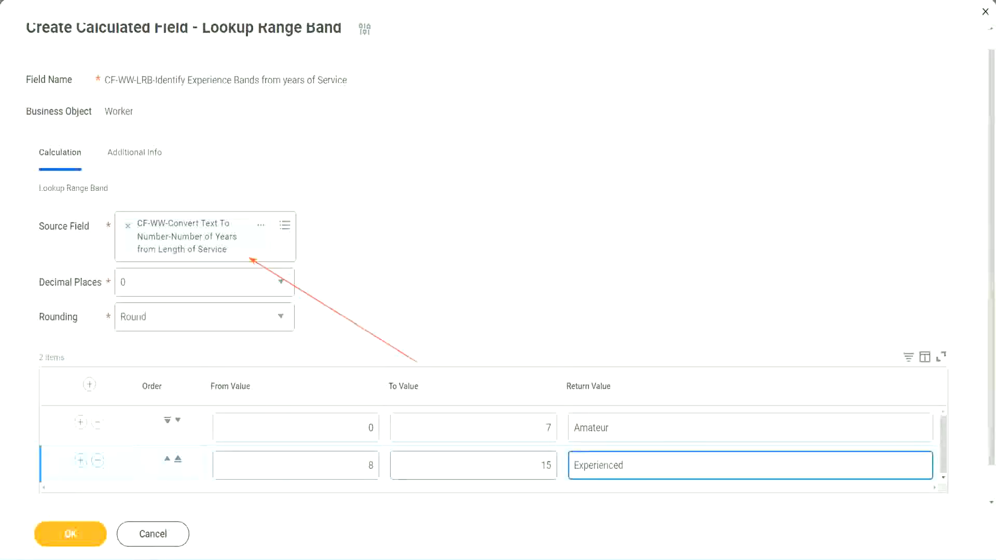
# Add a third range row from 16 to 30 with the return value "Senior".
pyautogui.click(80, 460)
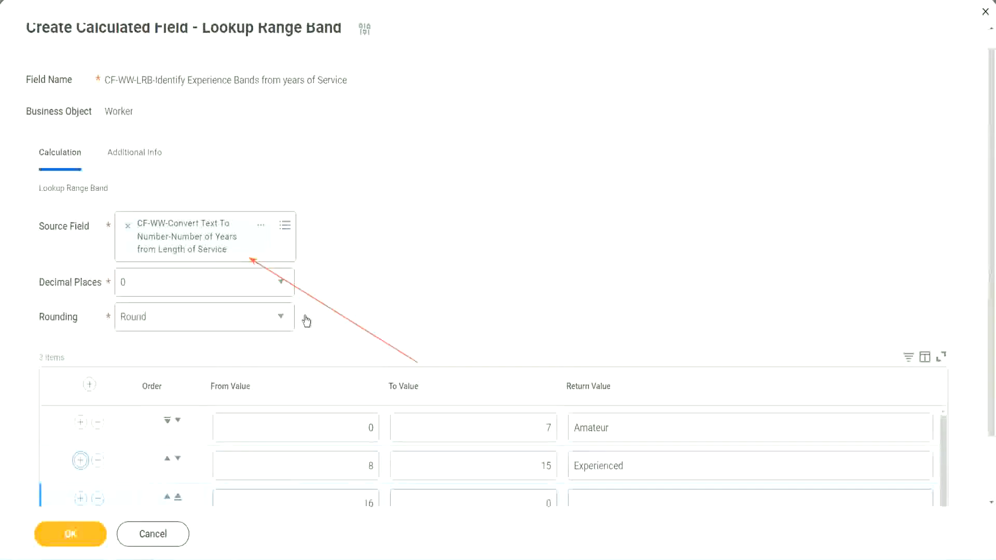
pyautogui.scroll(-2, 363, 317)
pyautogui.click(351, 430)
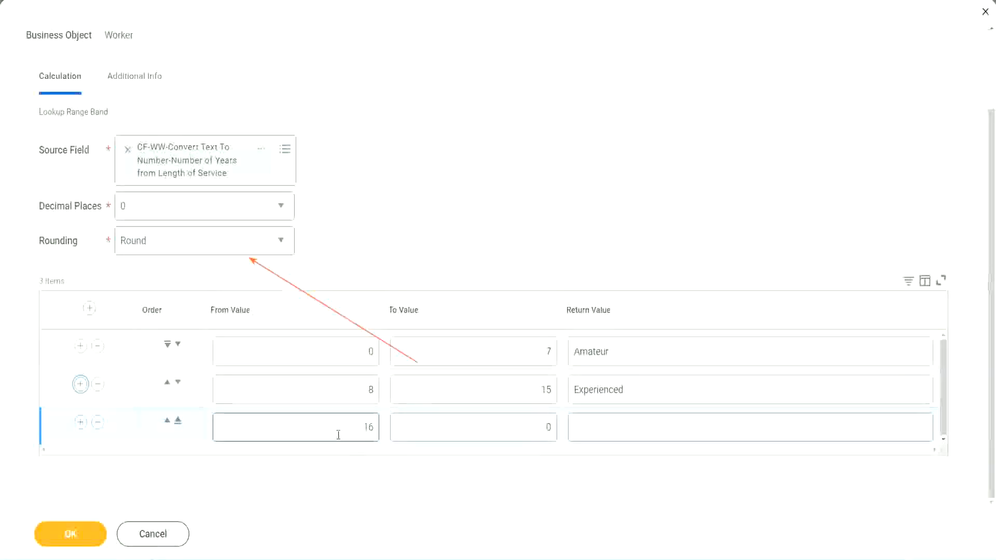
pyautogui.click(500, 427)
pyautogui.click(528, 425)
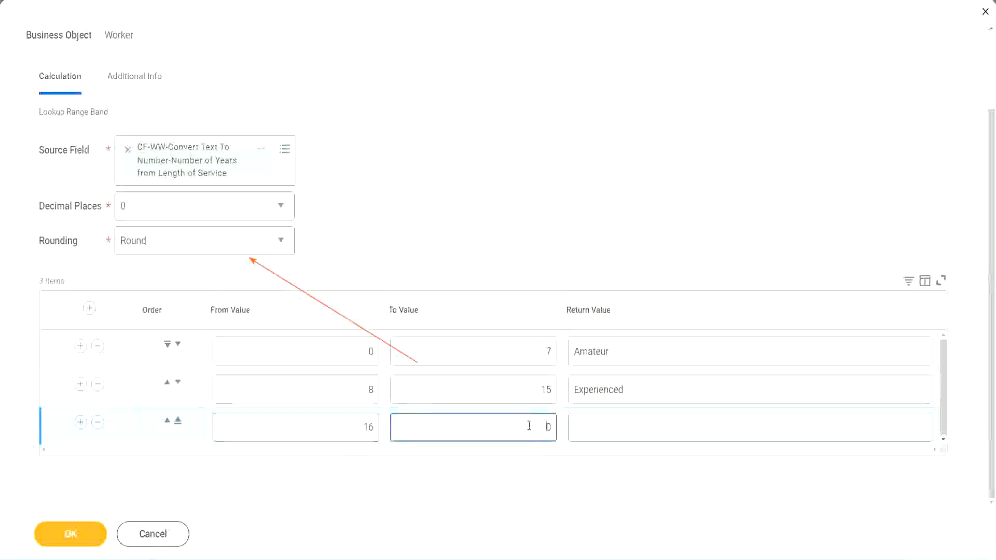
pyautogui.write('3')
pyautogui.press('Tab')
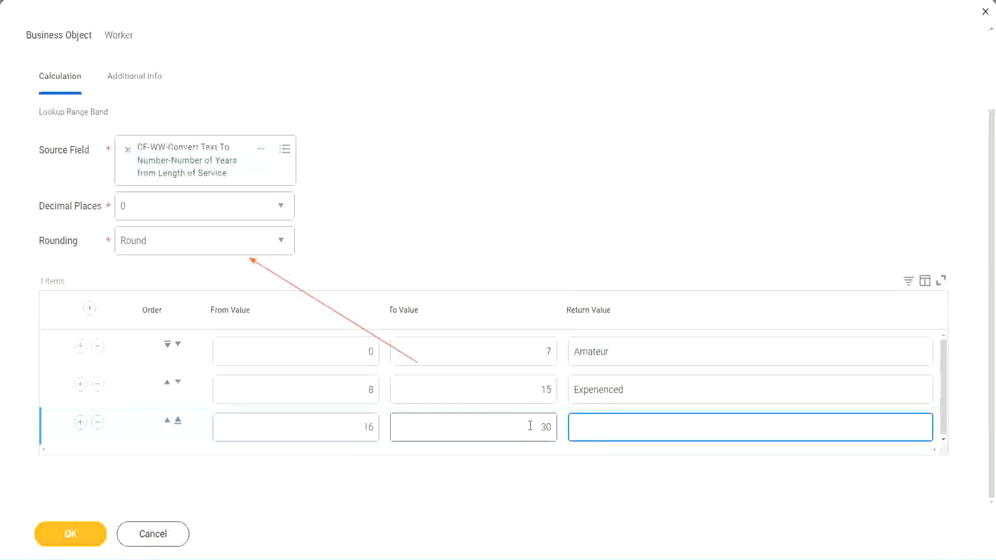
pyautogui.write('Senior')
# Add a fourth range row from 31 to 1000 with the return value "Legend".
pyautogui.click(80, 421)
pyautogui.click(336, 419)
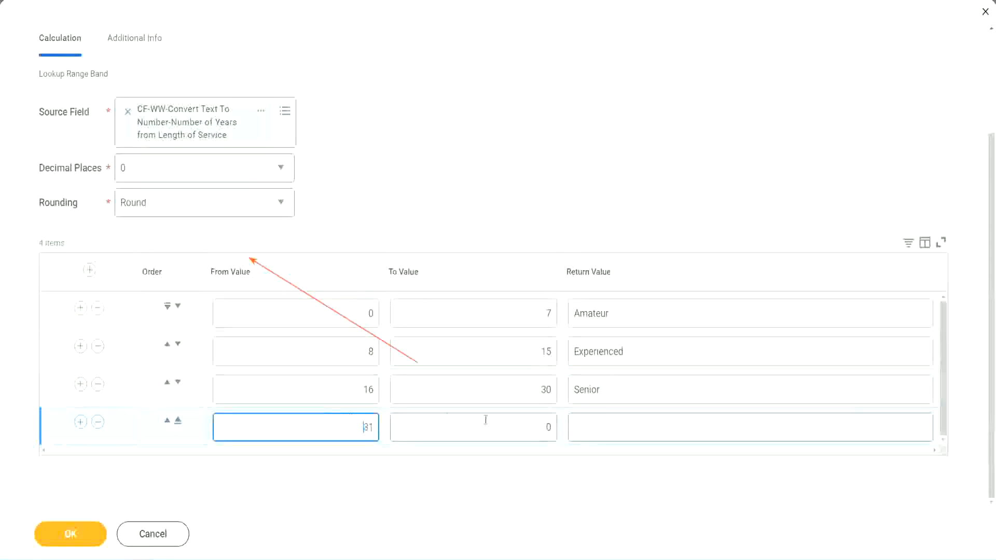
pyautogui.click(537, 427)
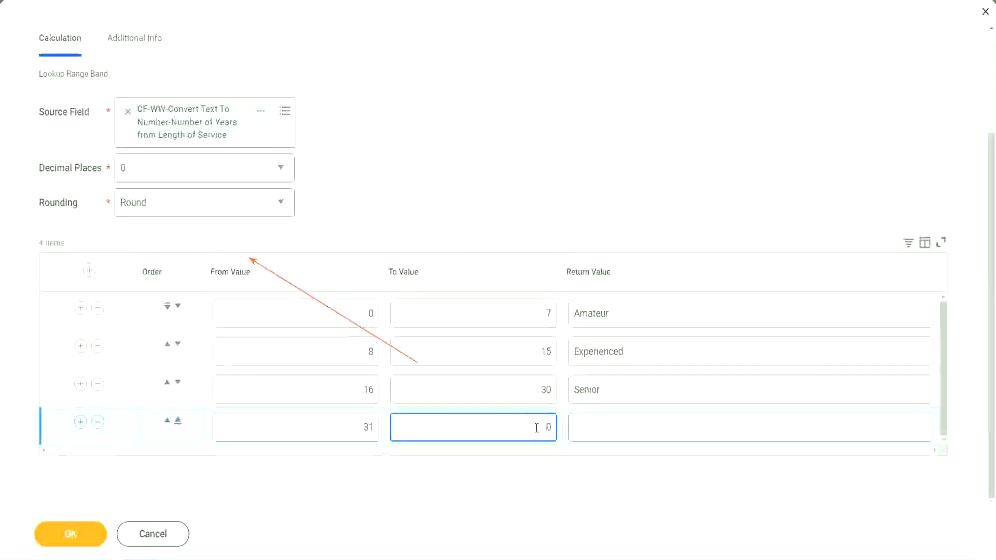
pyautogui.write('1000')
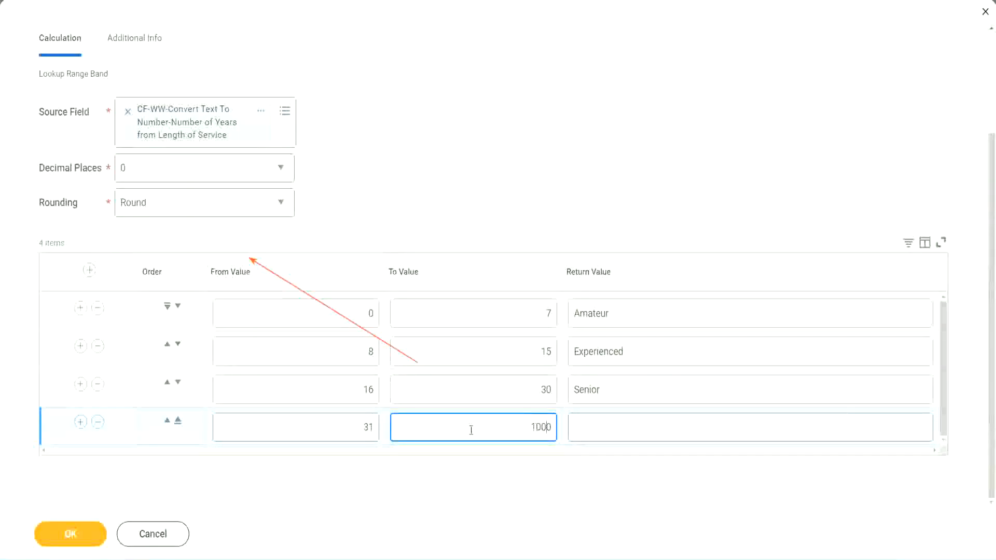
pyautogui.moveTo(520, 420); pyautogui.dragTo(570, 423)
pyautogui.moveTo(525, 423); pyautogui.dragTo(558, 424)
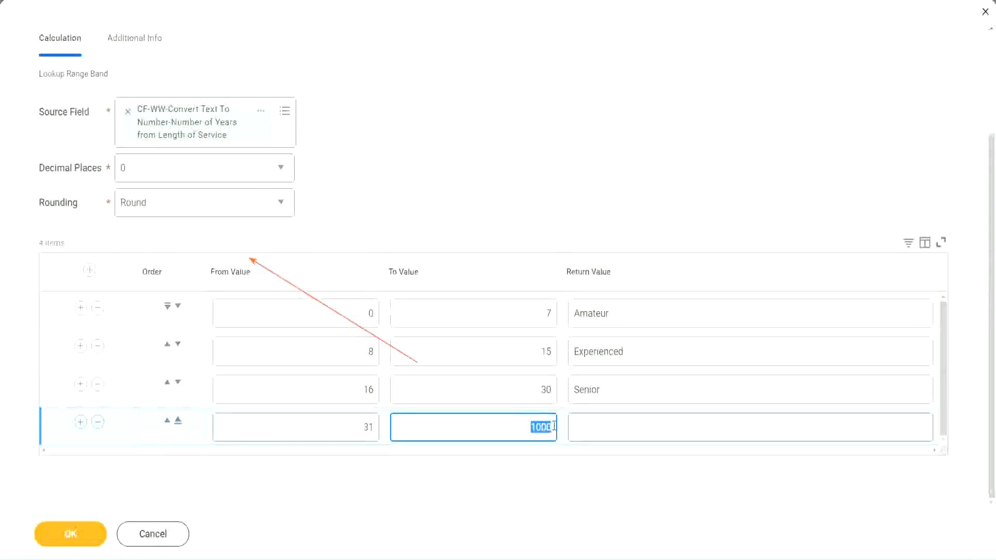
pyautogui.click(621, 427)
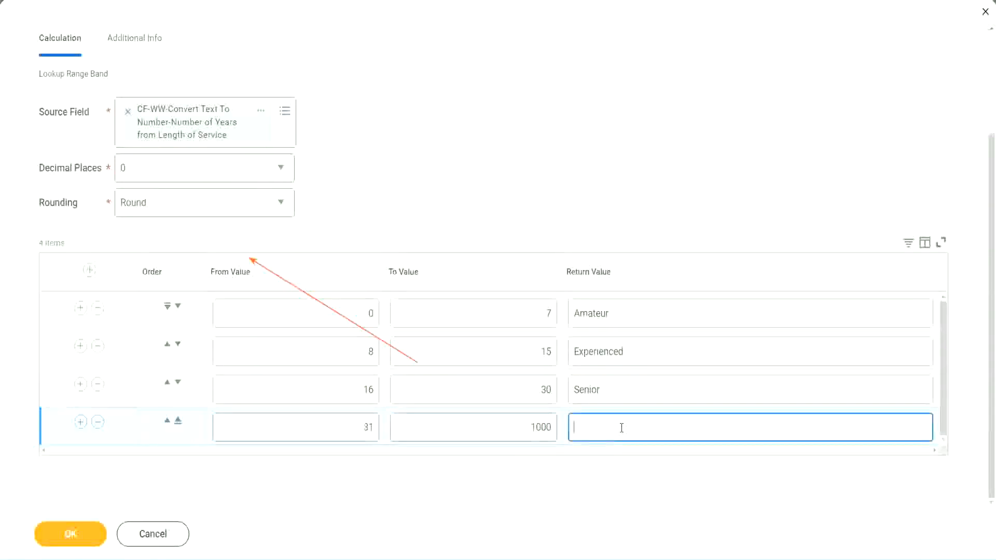
pyautogui.write('Legend')
# Review the from, to and return values of the four experience band rows.
pyautogui.click(464, 172)
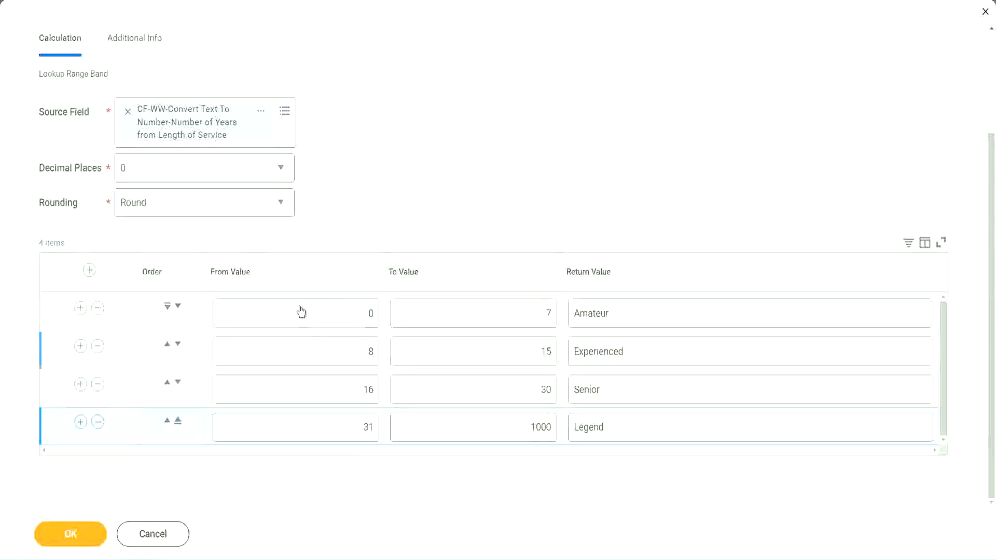
pyautogui.click(646, 310)
pyautogui.click(643, 352)
pyautogui.click(629, 390)
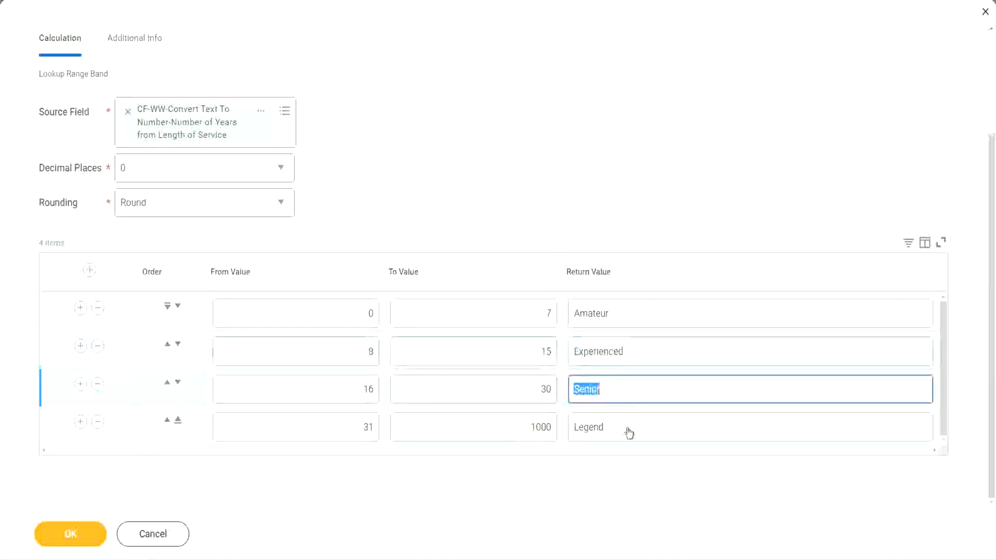
pyautogui.click(629, 427)
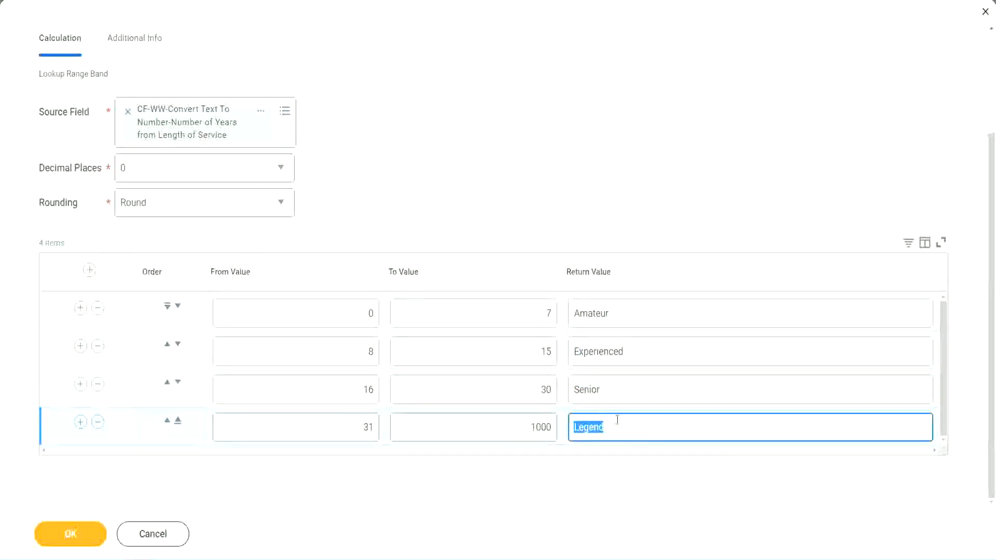
pyautogui.click(317, 317)
pyautogui.click(510, 307)
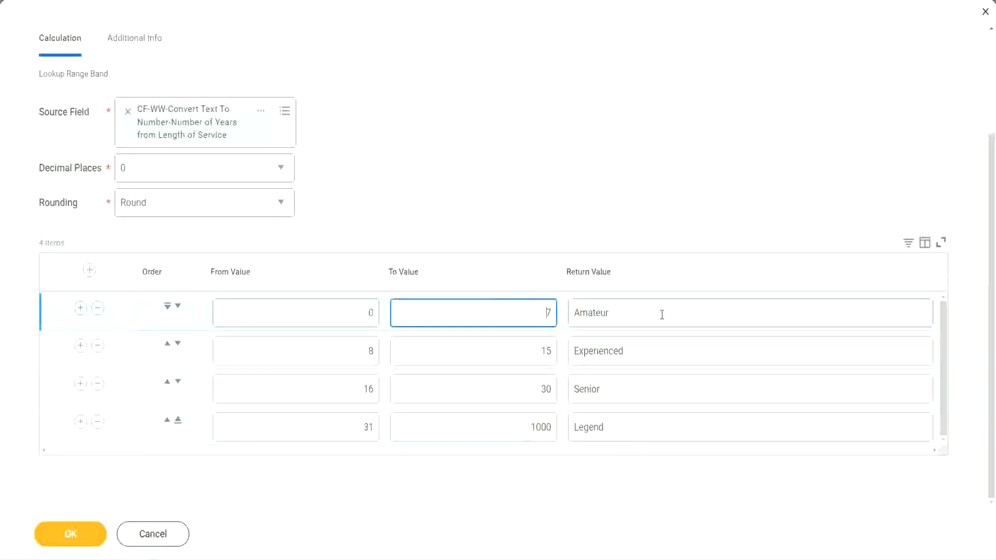
pyautogui.click(659, 313)
pyautogui.click(646, 350)
pyautogui.click(632, 390)
pyautogui.click(626, 427)
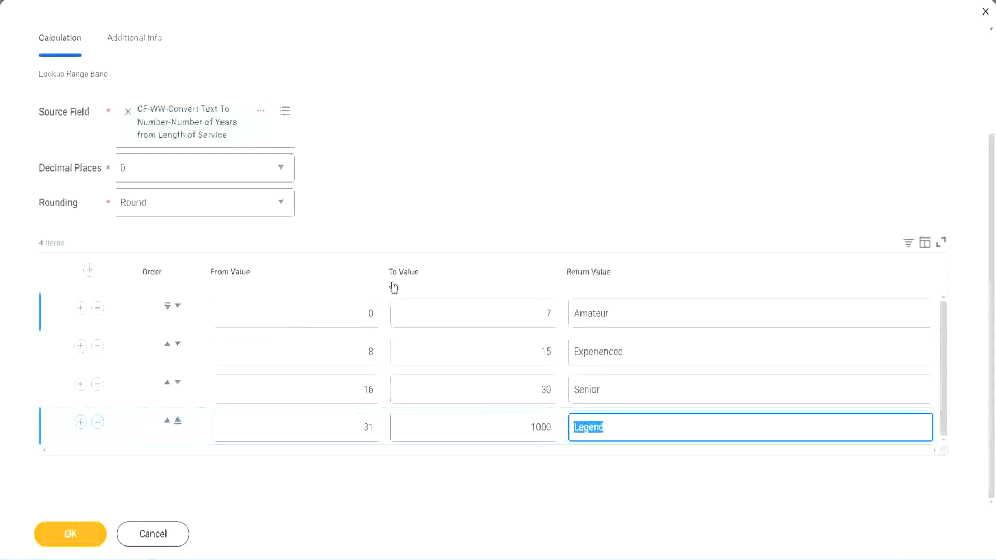
pyautogui.click(461, 219)
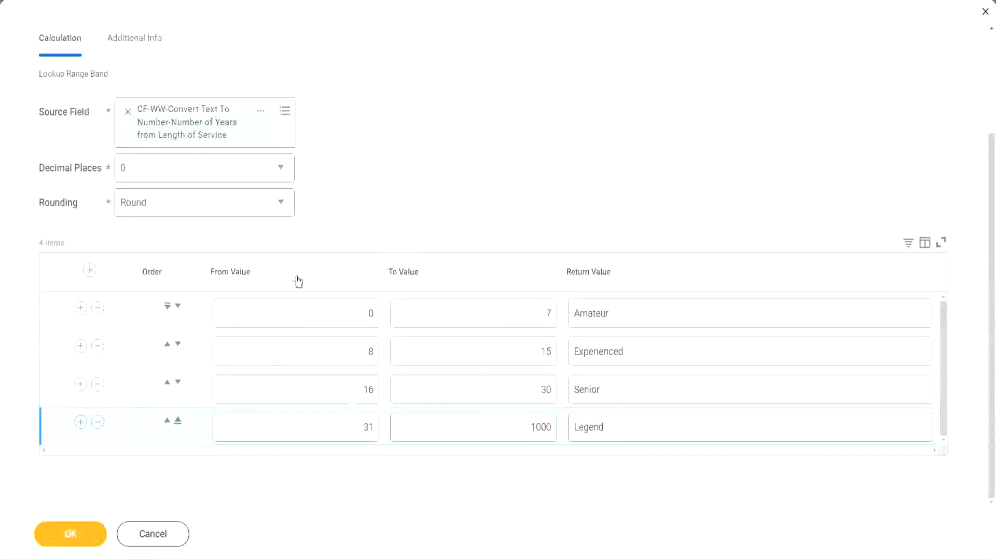
# Save the Lookup Range Band calculated field and bring up the context options of its name on the confirmation page.
pyautogui.click(69, 532)
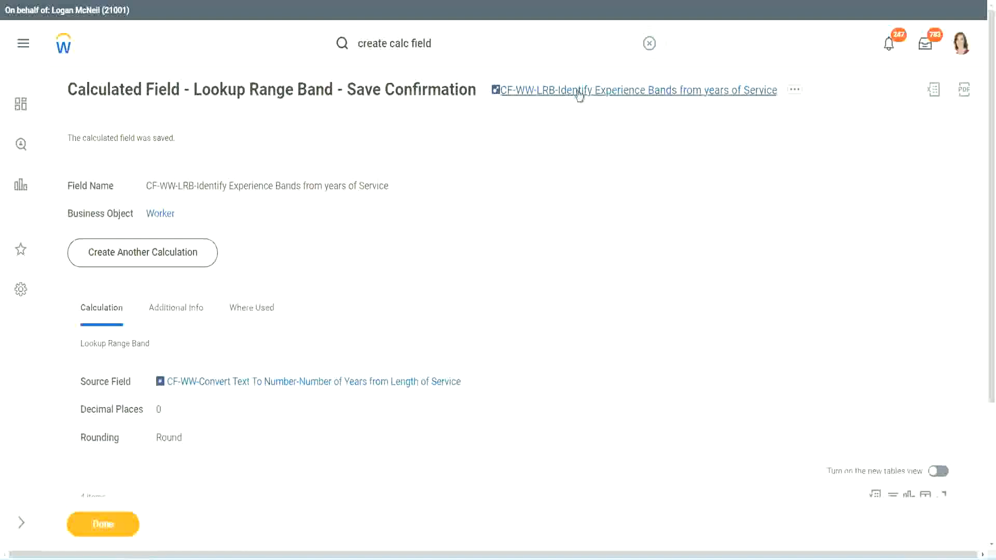
pyautogui.rightClick(576, 94)
pyautogui.click(591, 149)
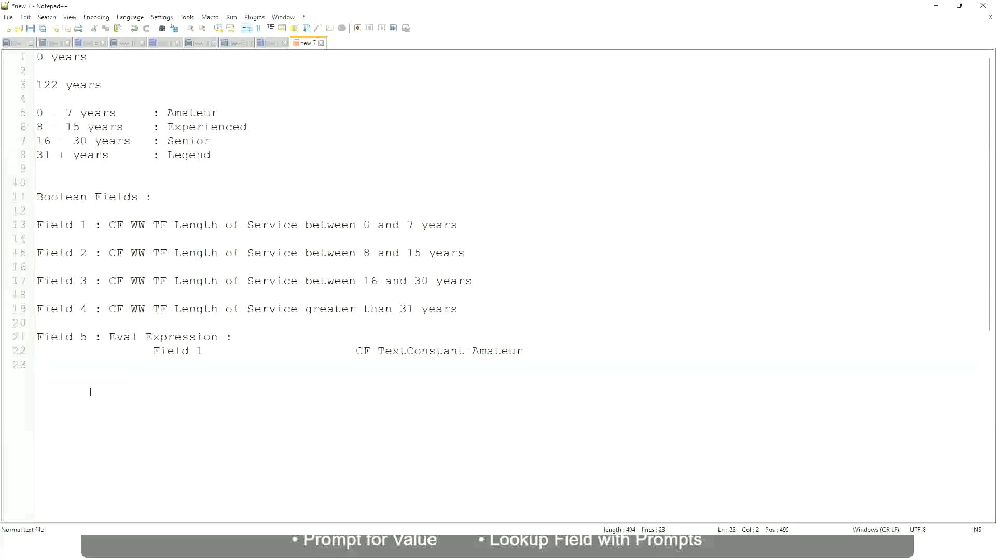
# In the Notepad++ notes, add "10,000 USD" on a new line below the Eval Expression entry, followed by wide spacing.
pyautogui.press('Return')
pyautogui.press('Return')
pyautogui.press('Return')
pyautogui.press('BackSpace')
pyautogui.write('10,000 USD')
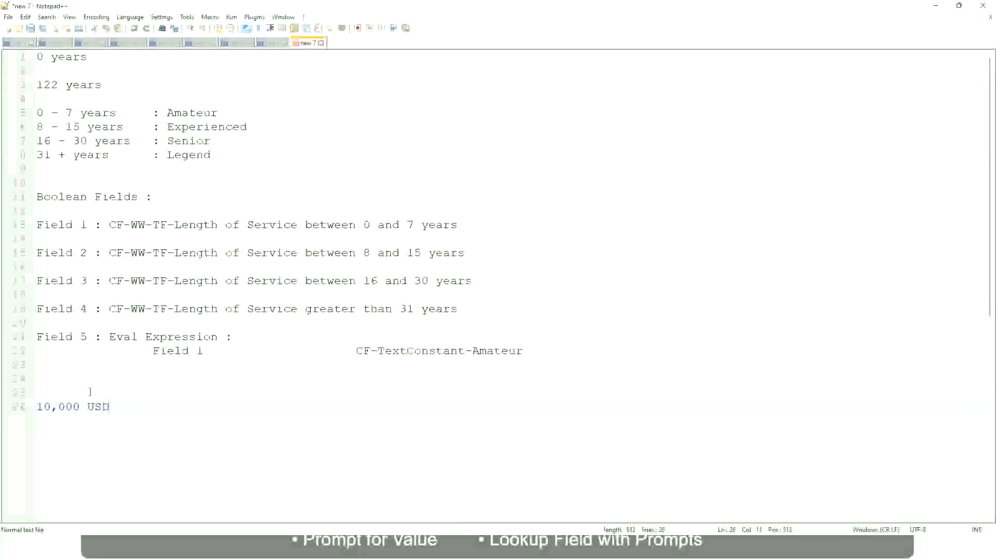
pyautogui.press('Tab')
pyautogui.press('Tab')
pyautogui.press('Tab')
pyautogui.press('Tab')
pyautogui.press('Tab')
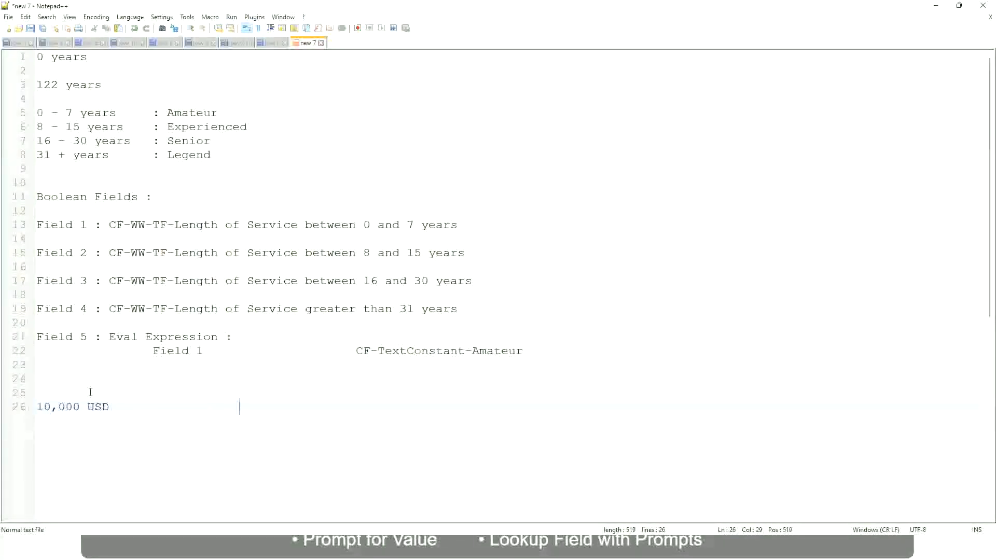
# Add "1,000,000 USD" on the same line as 10,000 USD and leave a blank line below.
pyautogui.write('1,000,000')
pyautogui.press('Left')
pyautogui.press('Left')
pyautogui.press('Left')
pyautogui.press('Left')
pyautogui.press('Left')
pyautogui.press('Left')
pyautogui.press('Left')
pyautogui.press('Left')
pyautogui.press('Right')
pyautogui.press('Right')
pyautogui.press('Right')
pyautogui.press('Right')
pyautogui.press('Right')
pyautogui.press('Right')
pyautogui.press('Right')
pyautogui.press('Right')
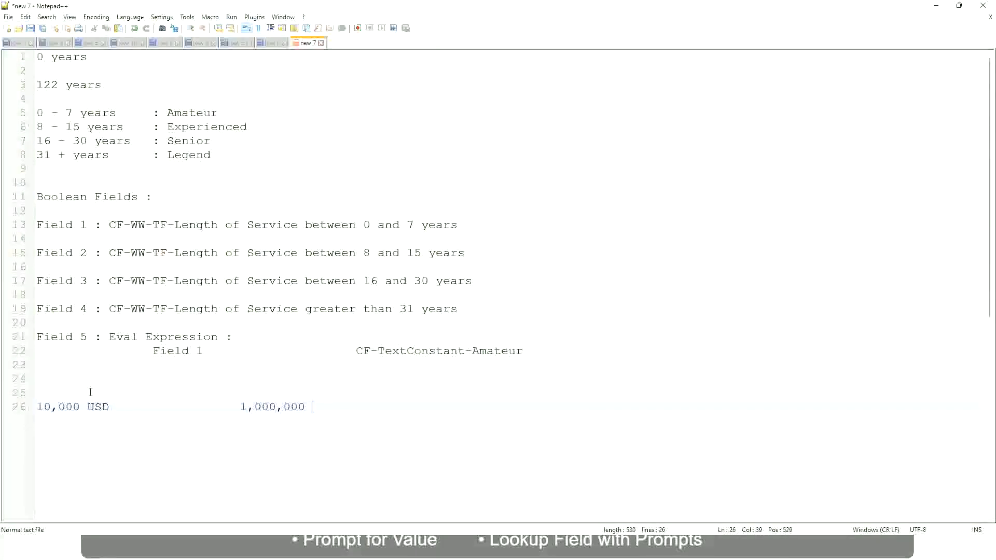
pyautogui.write('USD')
pyautogui.press('Return')
pyautogui.press('Return')
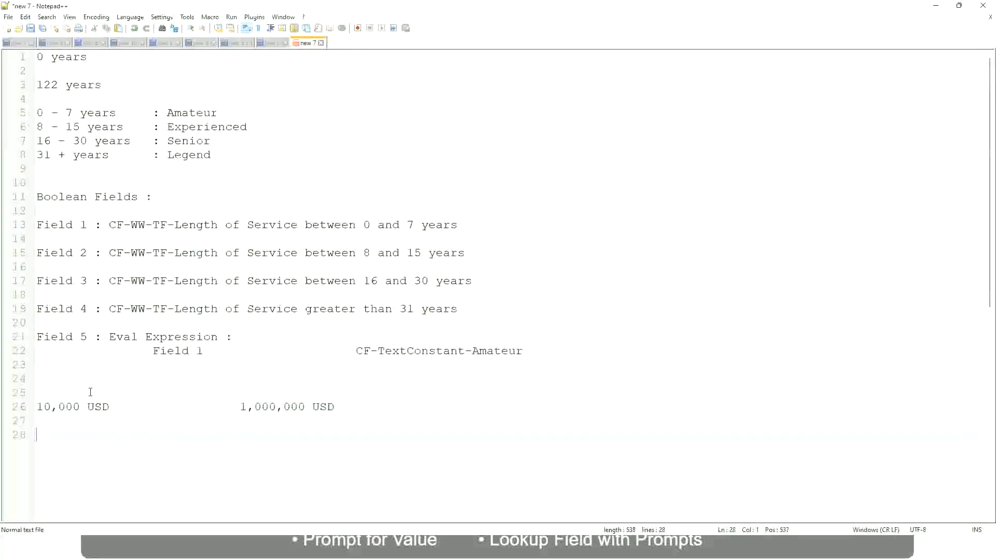
# Add the salary band line "10 - 50,000 : Low" below the USD amounts.
pyautogui.write('10 - 50,000')
pyautogui.press('Tab')
pyautogui.write(': Low')
pyautogui.press('Return')
pyautogui.press('Return')
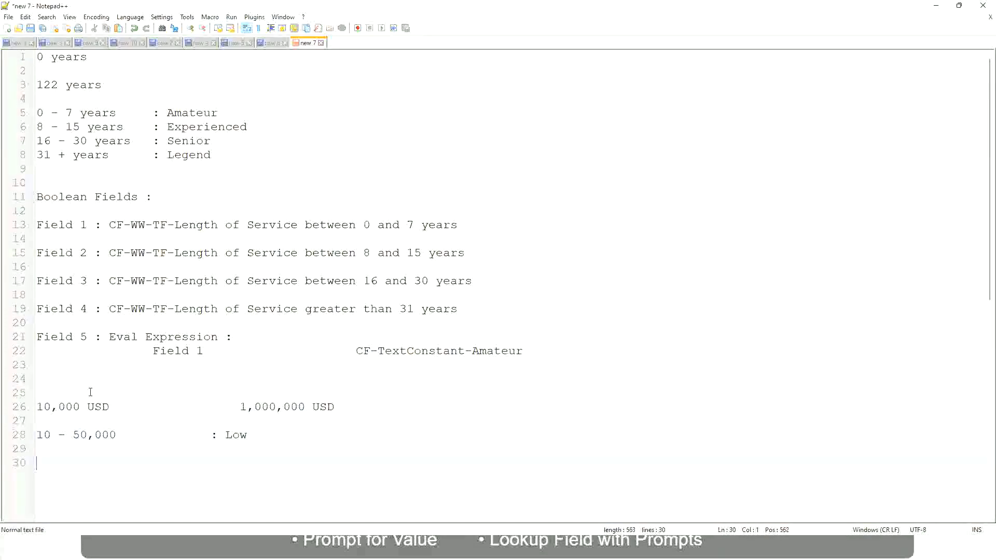
# Add the salary band line "50,001 - 150,000 : Medium" directly under the Low band.
pyautogui.press('Up')
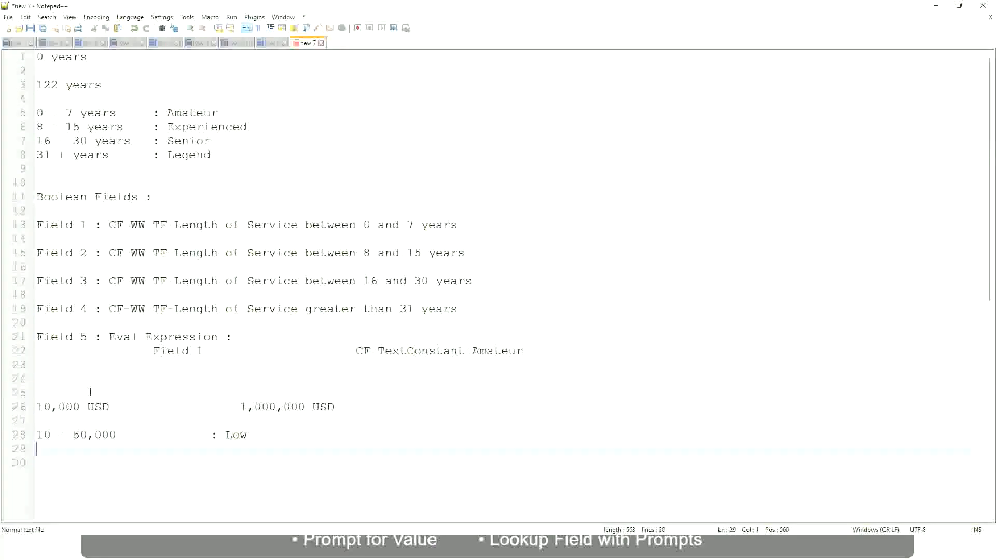
pyautogui.write('50,001 - 150,000')
pyautogui.press('Tab')
pyautogui.press('Tab')
pyautogui.press('Tab')
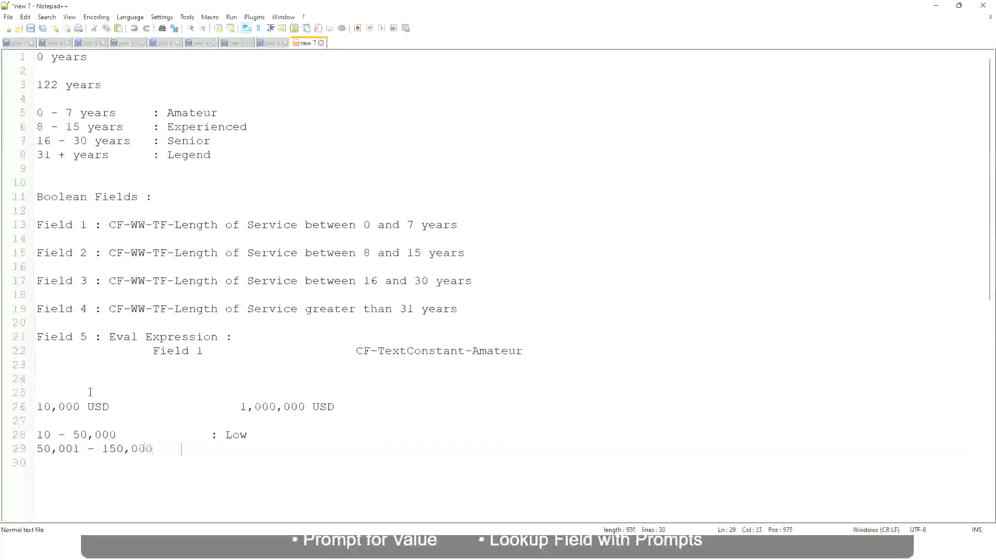
pyautogui.write(': Medium')
pyautogui.press('Return')
# Add the salary band line "> 150,000 : High" under the Medium band.
pyautogui.write('> 1')
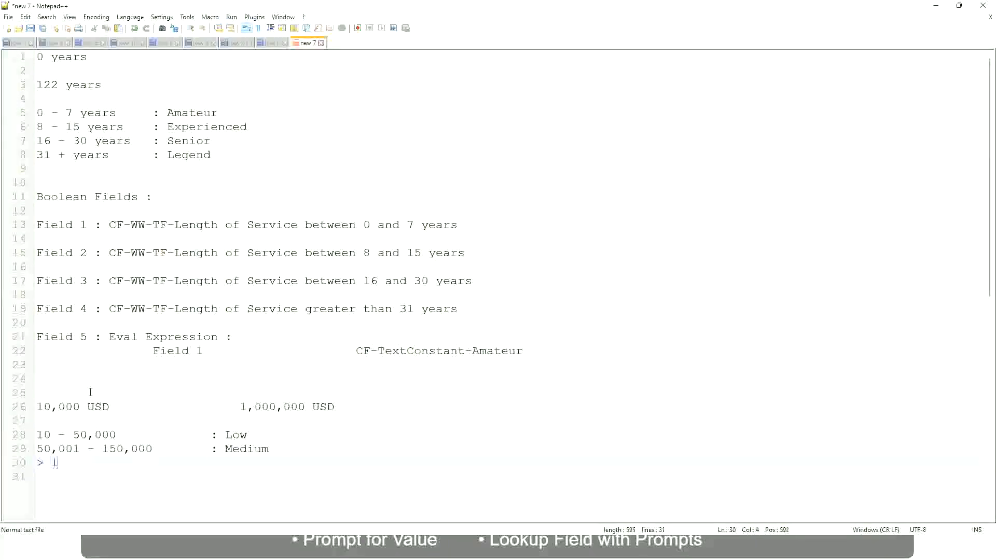
pyautogui.write('50,000')
pyautogui.press('Tab')
pyautogui.press('Tab')
pyautogui.press('Tab')
pyautogui.press('Tab')
pyautogui.write(': High')
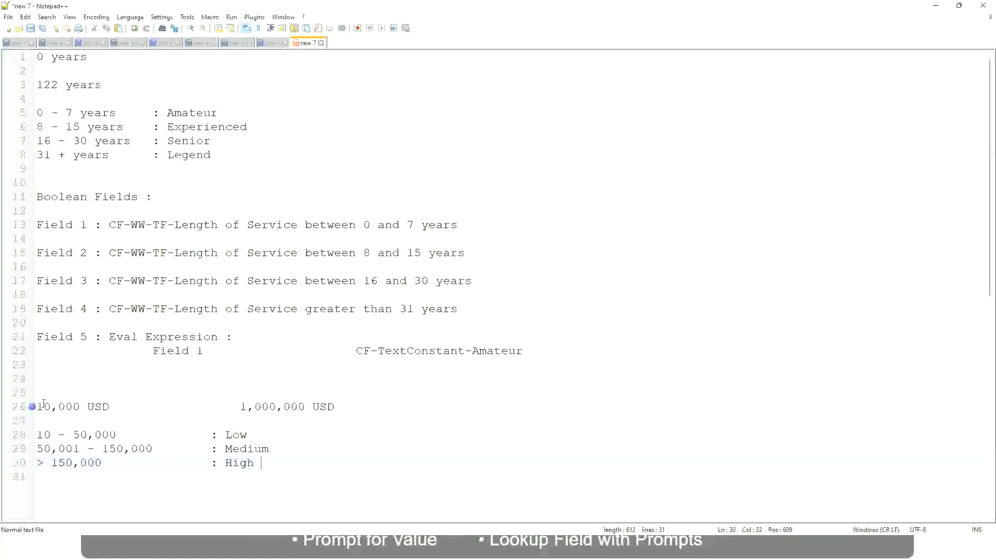
pyautogui.click(44, 407)
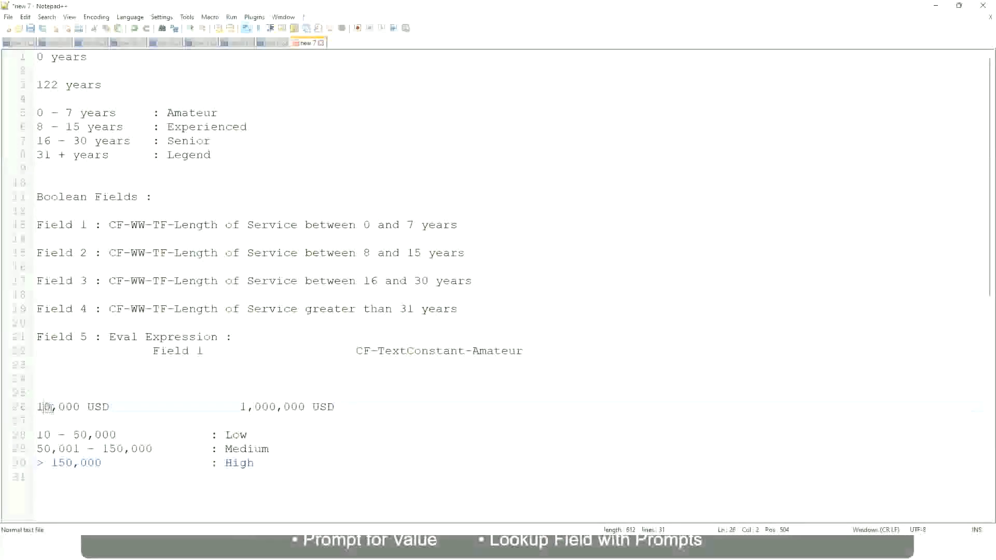
# Review the 10,000 to 1,000,000 USD salary range against its Low, Medium and High bands in the notes.
pyautogui.doubleClick(297, 408)
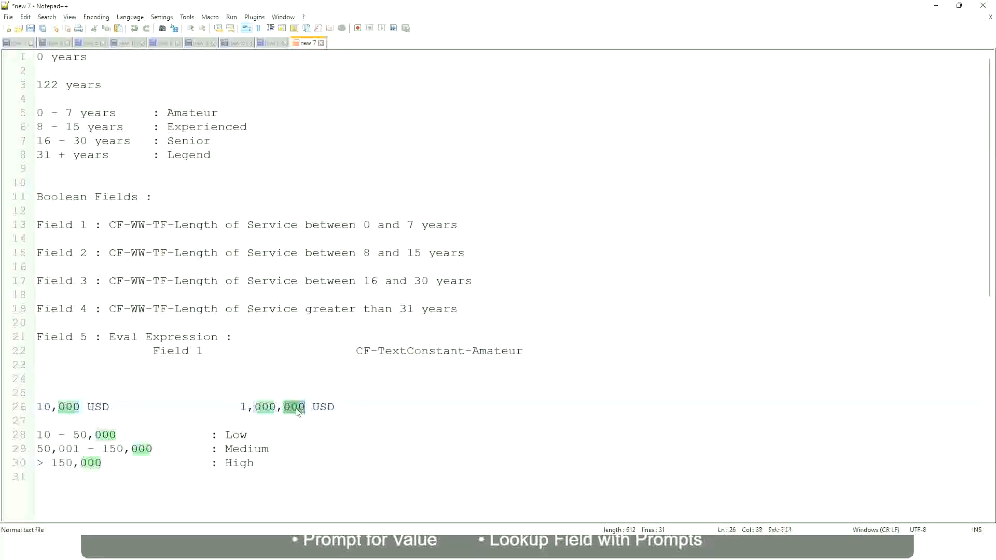
pyautogui.click(182, 449)
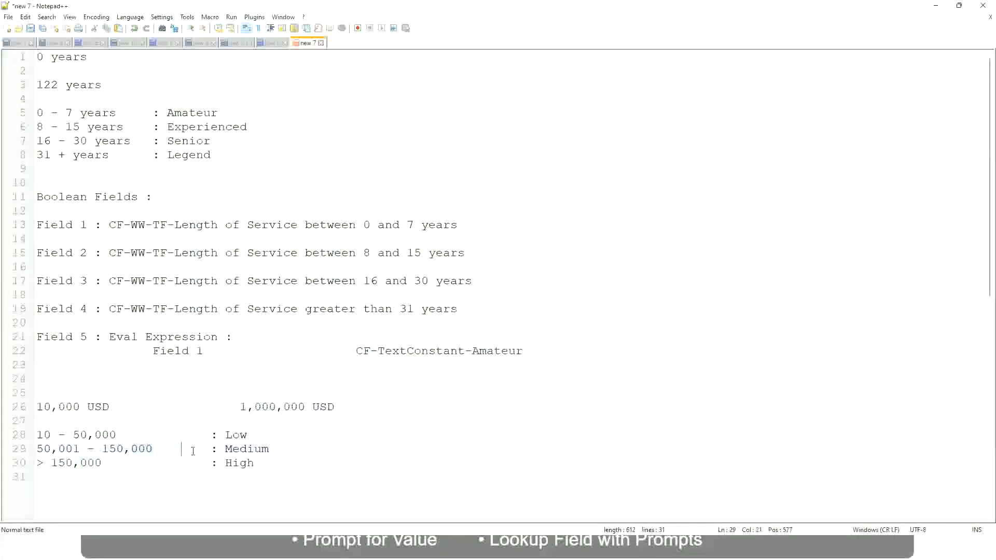
pyautogui.click(32, 406)
pyautogui.click(308, 409)
pyautogui.click(239, 435)
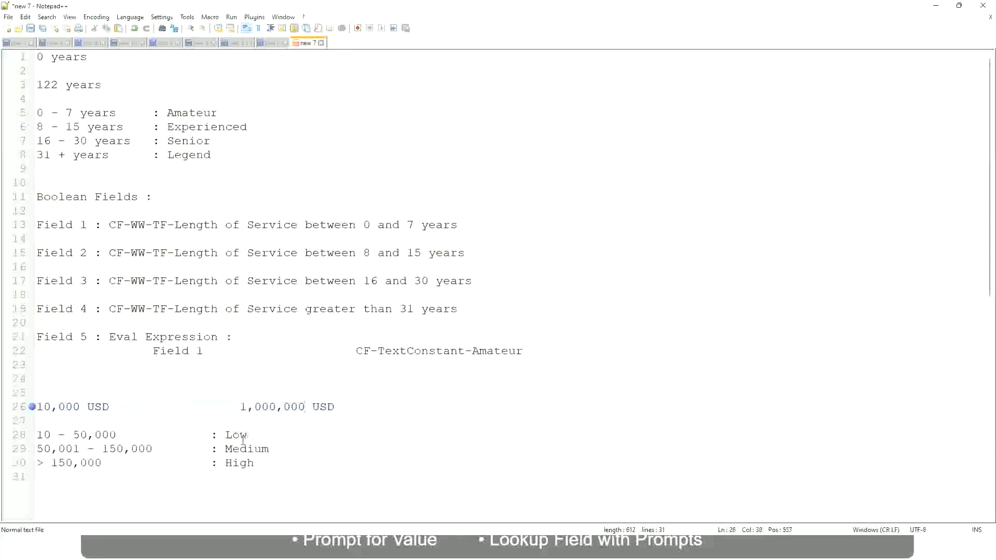
pyautogui.click(239, 466)
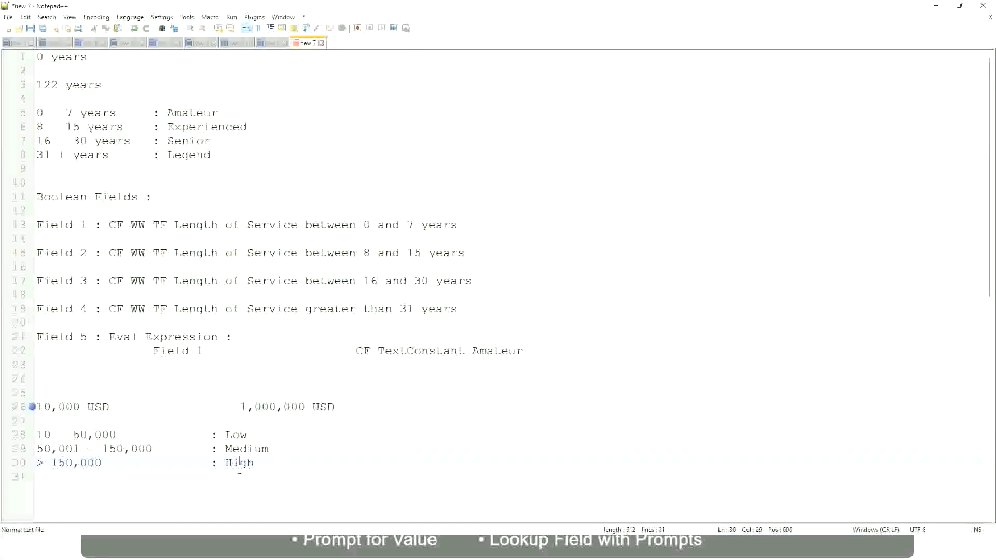
pyautogui.click(121, 422)
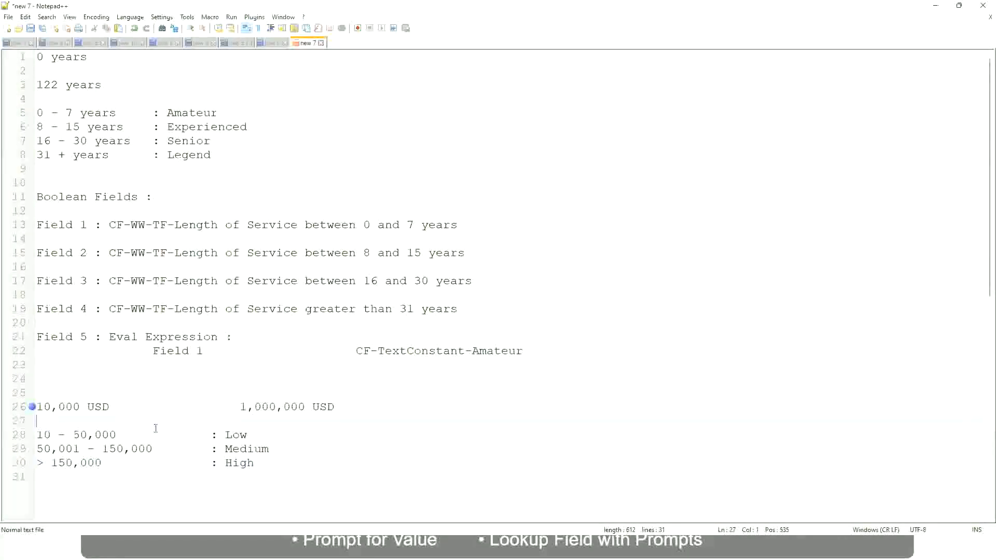
pyautogui.click(255, 461)
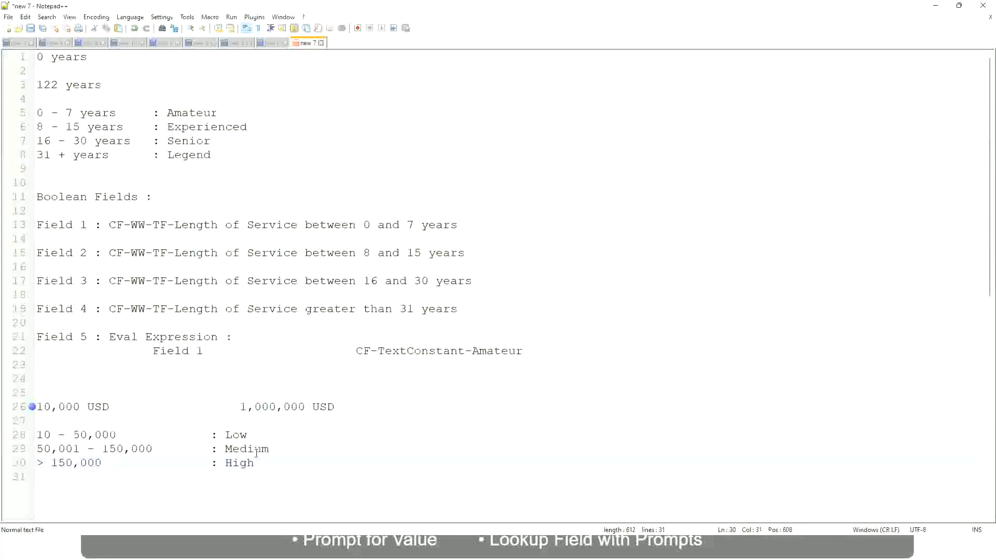